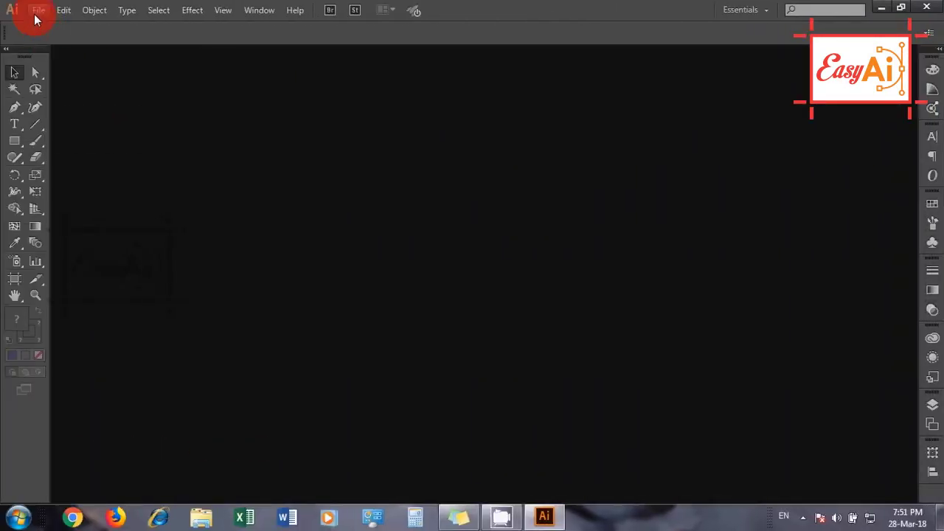
# Create a new Letter-size document.
pyautogui.click(36, 13)
pyautogui.click(45, 26)
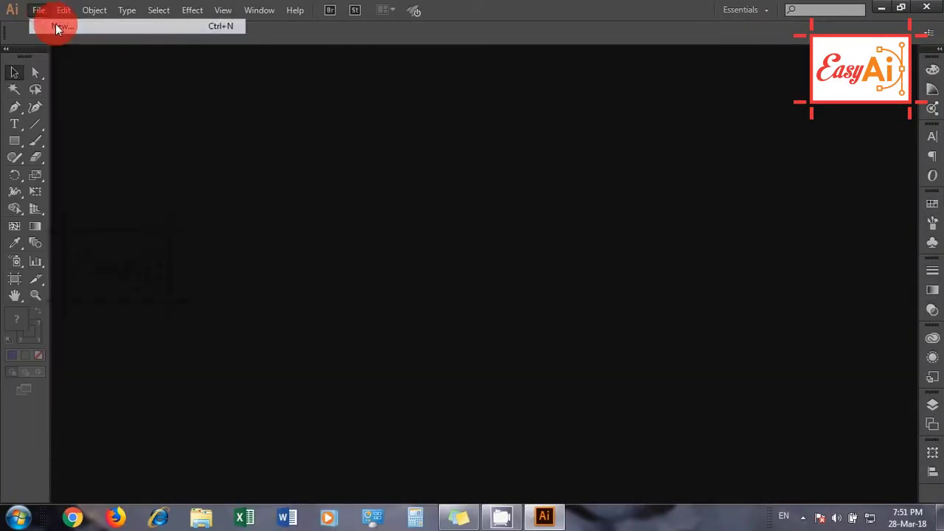
pyautogui.click(563, 448)
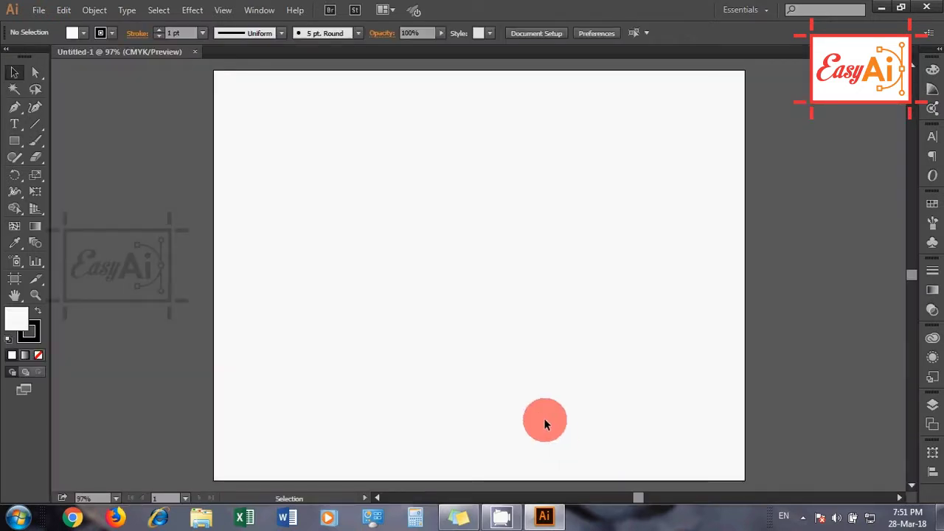
# Set the stroke to None and the fill to dark blue.
pyautogui.click(22, 315)
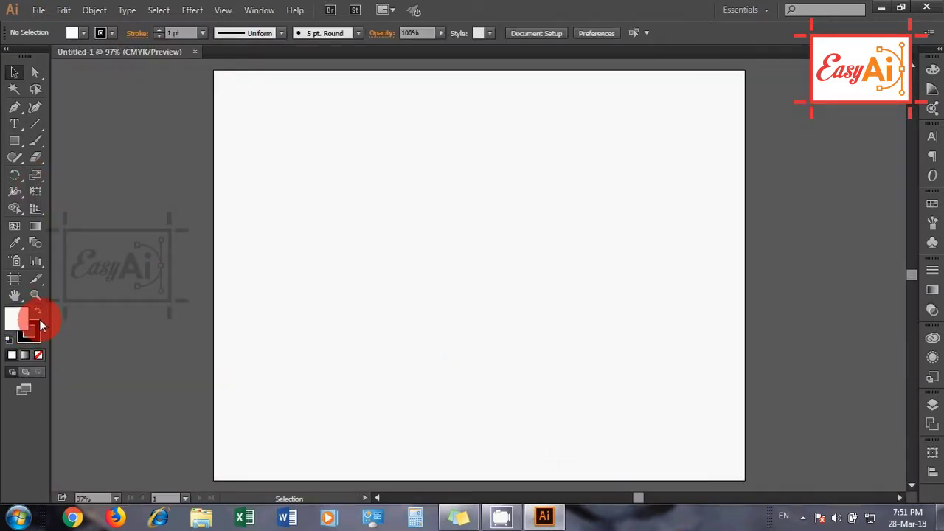
pyautogui.click(34, 332)
pyautogui.click(39, 355)
pyautogui.click(18, 315)
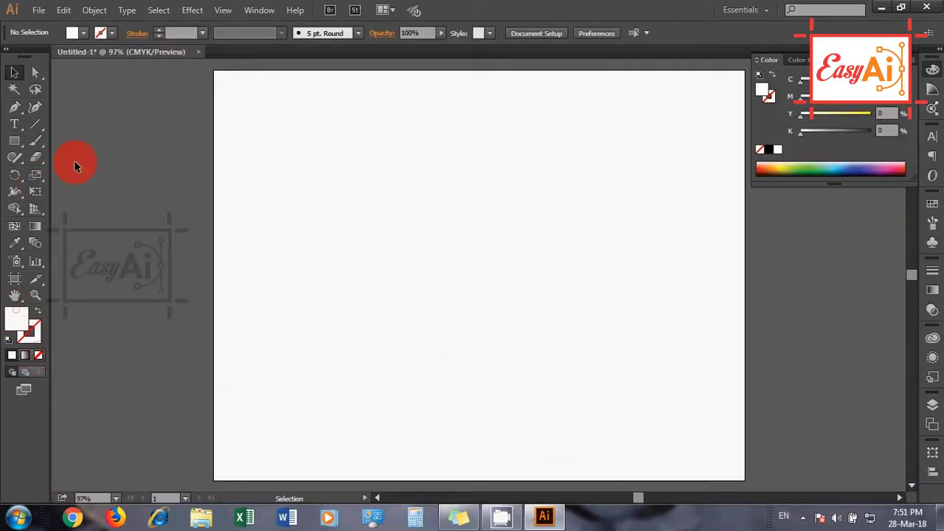
pyautogui.click(83, 38)
pyautogui.click(87, 68)
pyautogui.press('Escape')
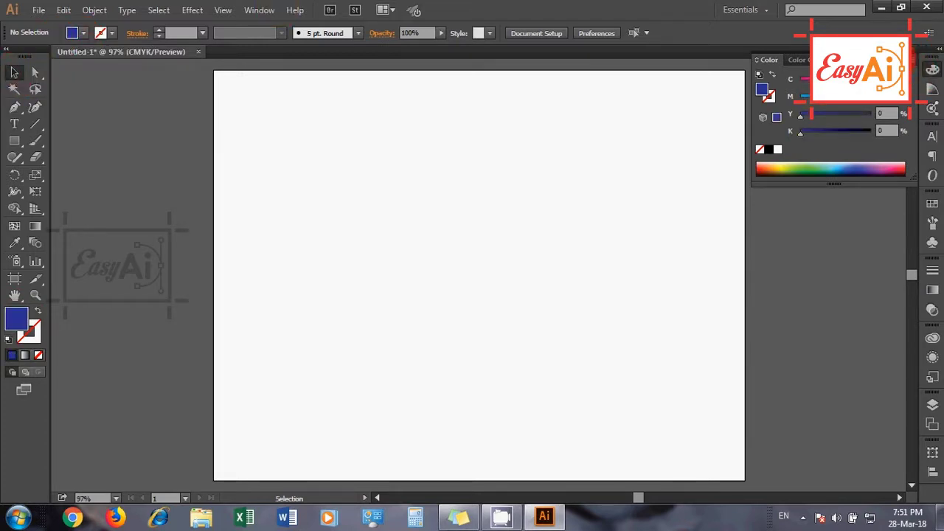
pyautogui.click(9, 186)
# Start an exact-size rectangle on the canvas with width 170 pt.
pyautogui.click(413, 233)
pyautogui.write('170')
pyautogui.press('Tab')
# Finish the 170 × 20 pt blue bar and zoom in on it.
pyautogui.write('20')
pyautogui.press('Return')
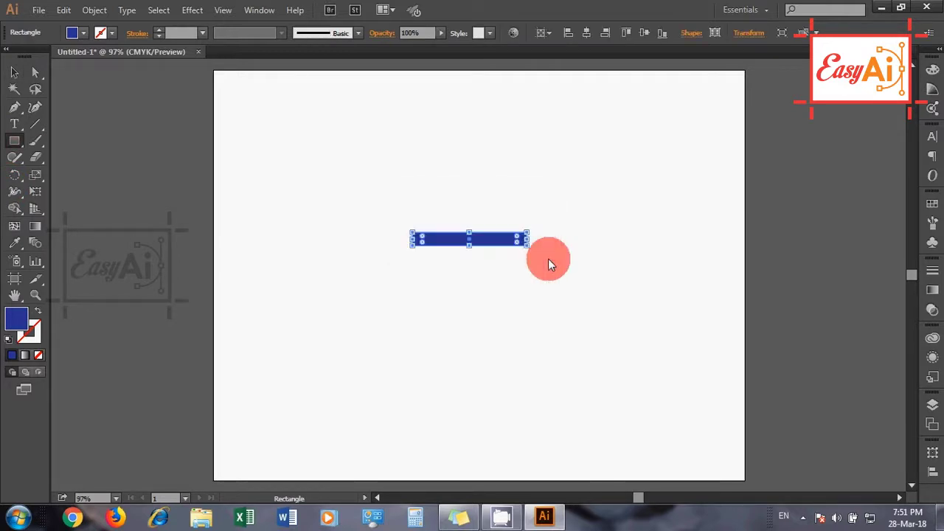
pyautogui.click(43, 294)
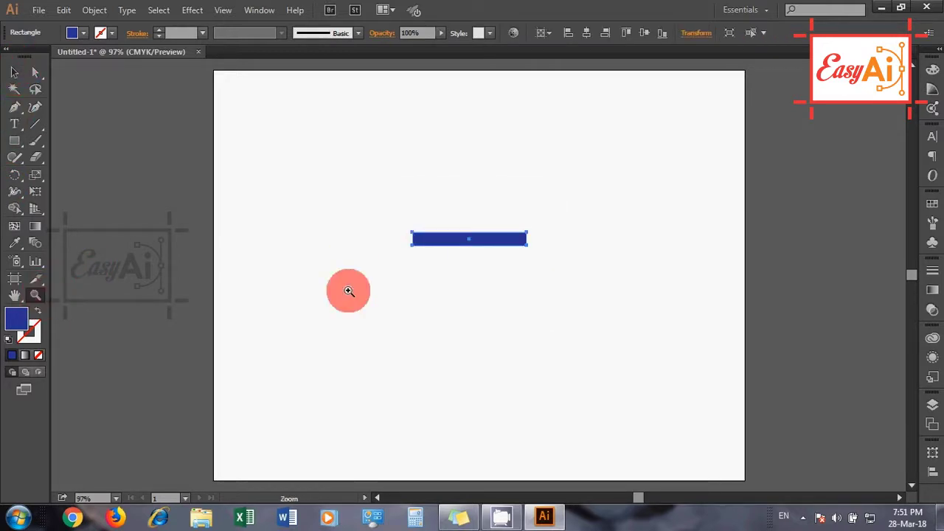
pyautogui.moveTo(391, 211); pyautogui.dragTo(565, 274)
pyautogui.moveTo(538, 372); pyautogui.dragTo(546, 266)
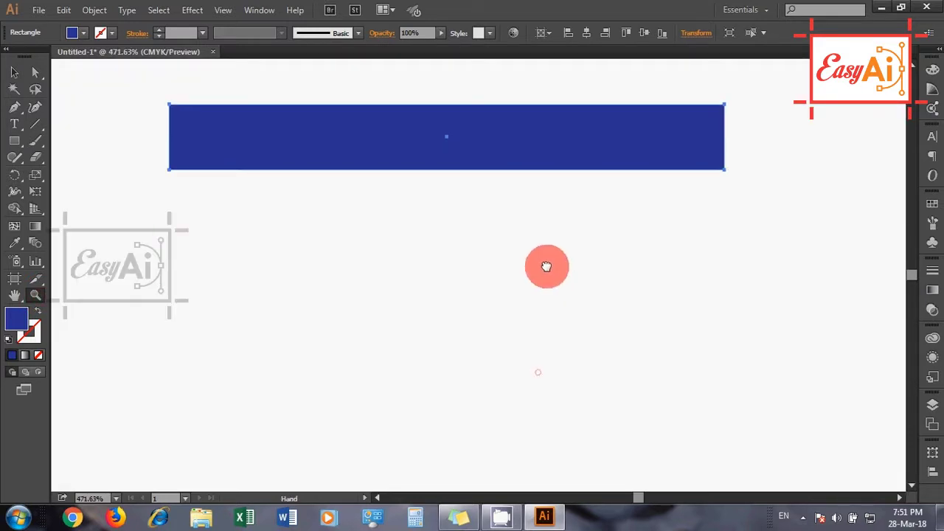
# Draw a taller 120 pt-wide blue rectangle and move it under the bar.
pyautogui.click(12, 141)
pyautogui.click(361, 241)
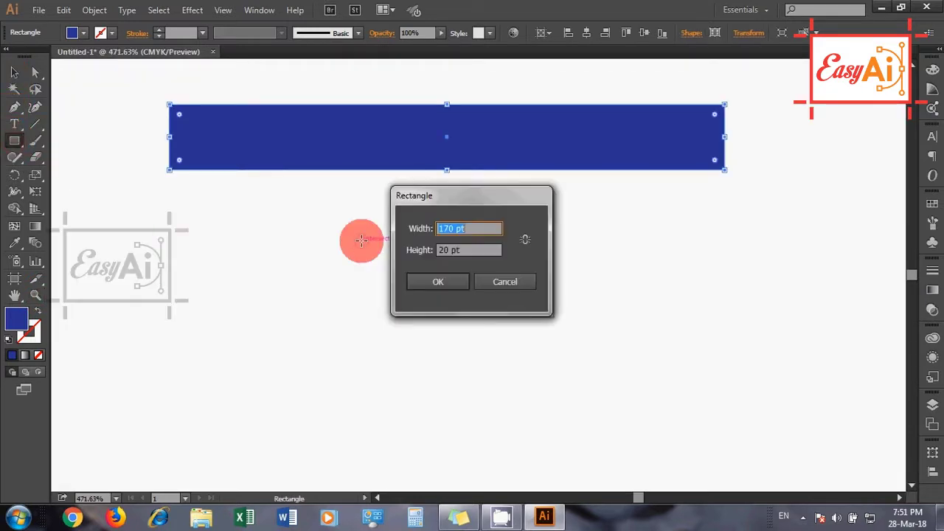
pyautogui.write('80')
pyautogui.press('Return')
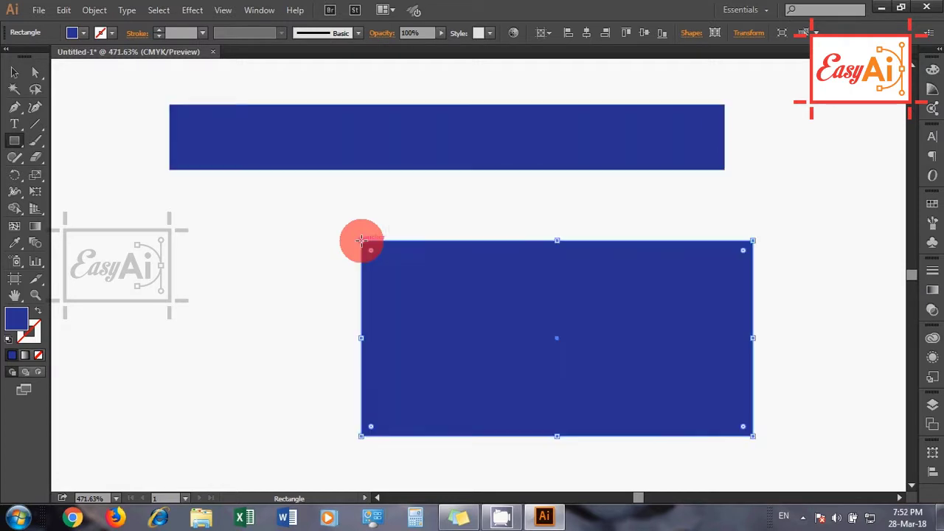
pyautogui.click(14, 72)
pyautogui.moveTo(469, 288)
pyautogui.mouseDown()
pyautogui.moveTo(462, 283)
pyautogui.moveTo(503, 250)
pyautogui.mouseUp()
# Horizontally centre the lower rectangle under the bar.
pyautogui.click(681, 235)
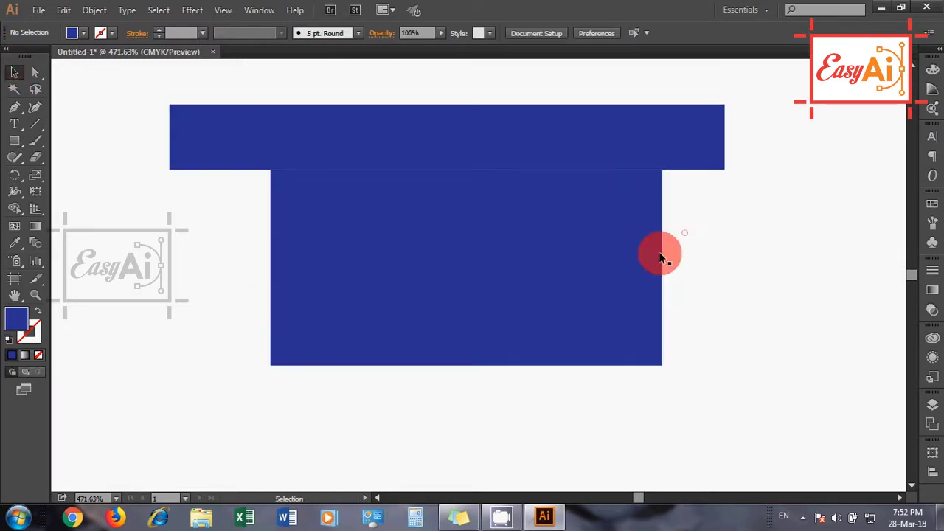
pyautogui.moveTo(524, 139); pyautogui.dragTo(524, 139)
pyautogui.click(587, 33)
pyautogui.click(723, 239)
pyautogui.click(331, 288)
pyautogui.click(221, 337)
# Make a -10 pt offset-path copy of the lower rectangle, filled white.
pyautogui.click(326, 280)
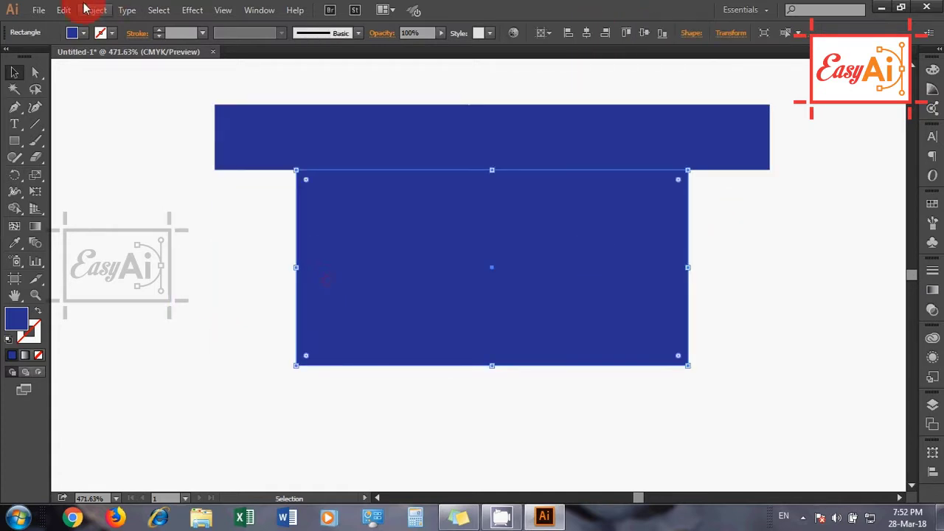
pyautogui.click(95, 11)
pyautogui.click(357, 342)
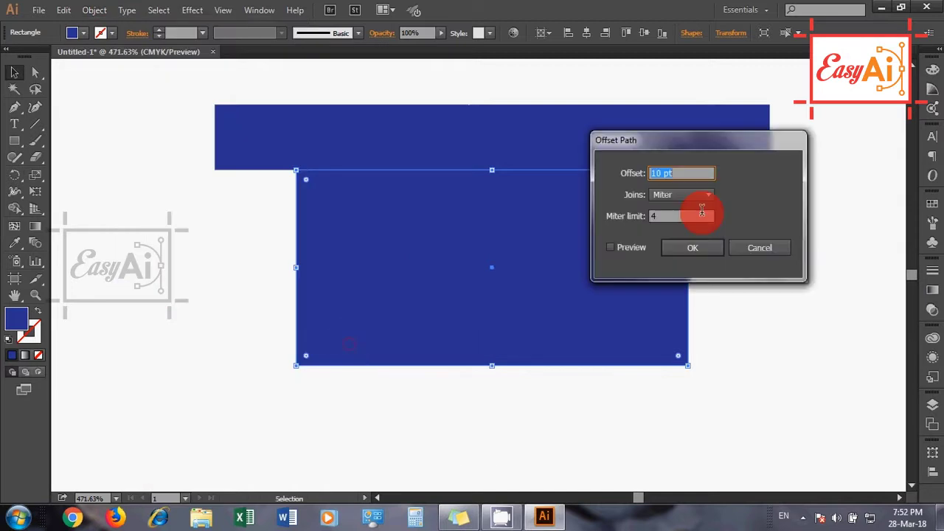
pyautogui.click(630, 249)
pyautogui.click(685, 178)
pyautogui.write('-10')
pyautogui.press('Return')
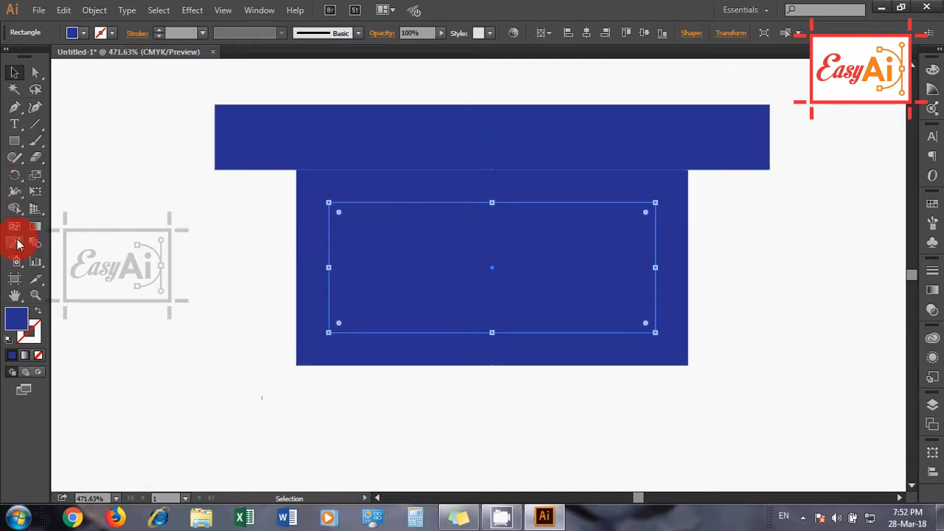
pyautogui.click(171, 256)
pyautogui.click(14, 72)
# Split the white inset into a grid of 5 columns with 15 pt gutter.
pyautogui.click(94, 11)
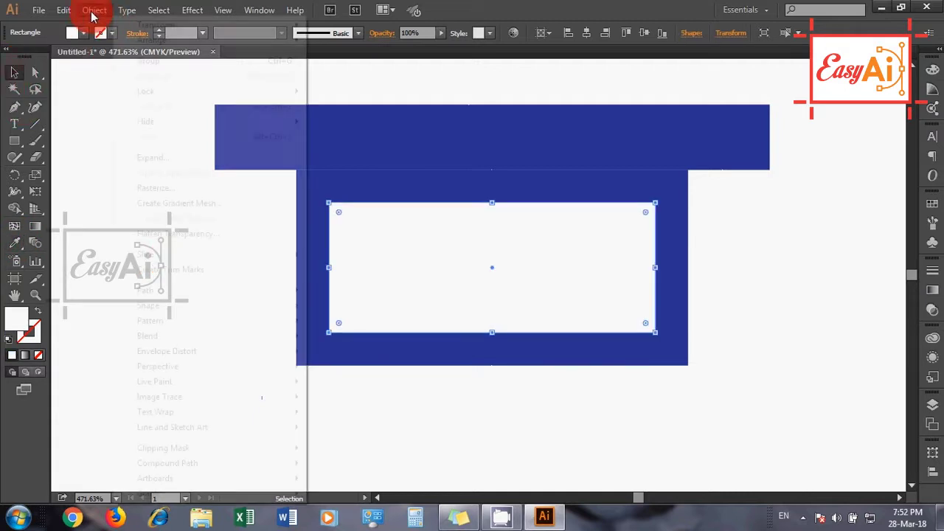
pyautogui.moveTo(147, 291)
pyautogui.click(348, 430)
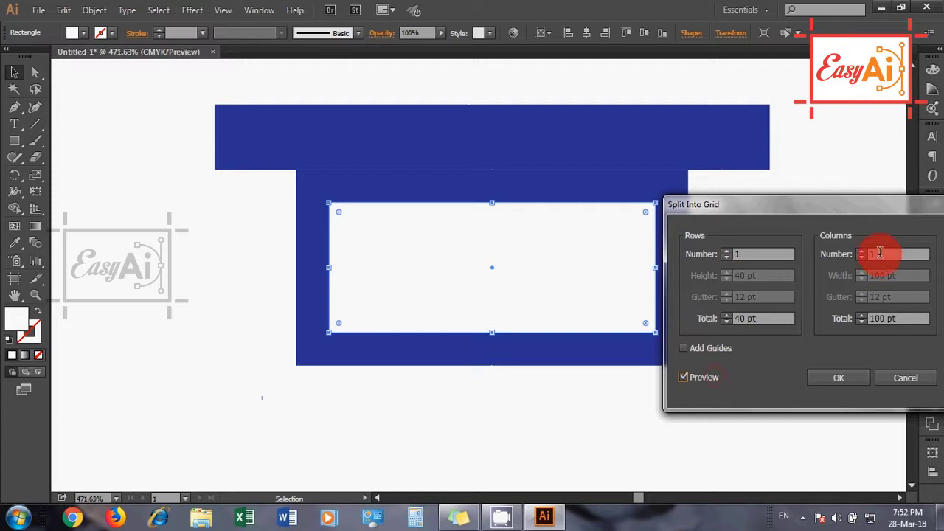
pyautogui.write('5')
pyautogui.click(871, 297)
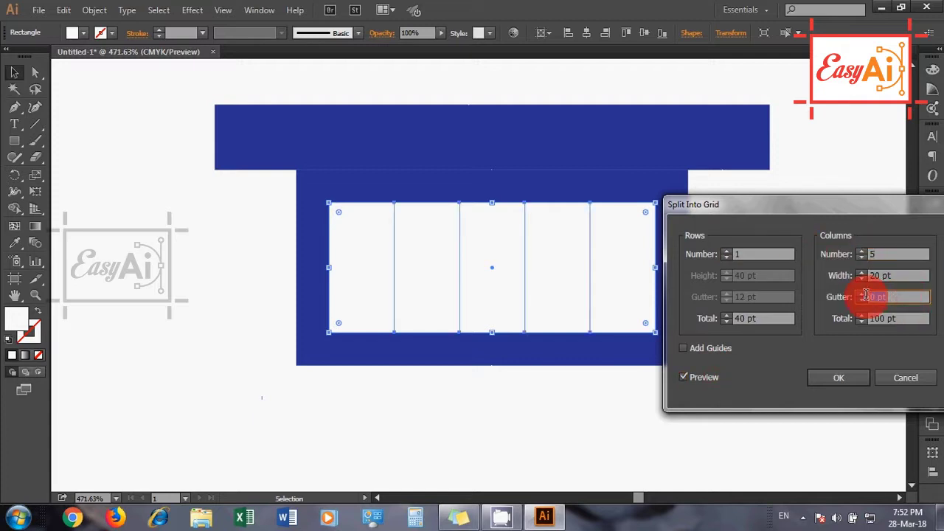
pyautogui.write('15')
pyautogui.click(839, 378)
# Round the ends of the white slats and select the body with all slats.
pyautogui.click(34, 73)
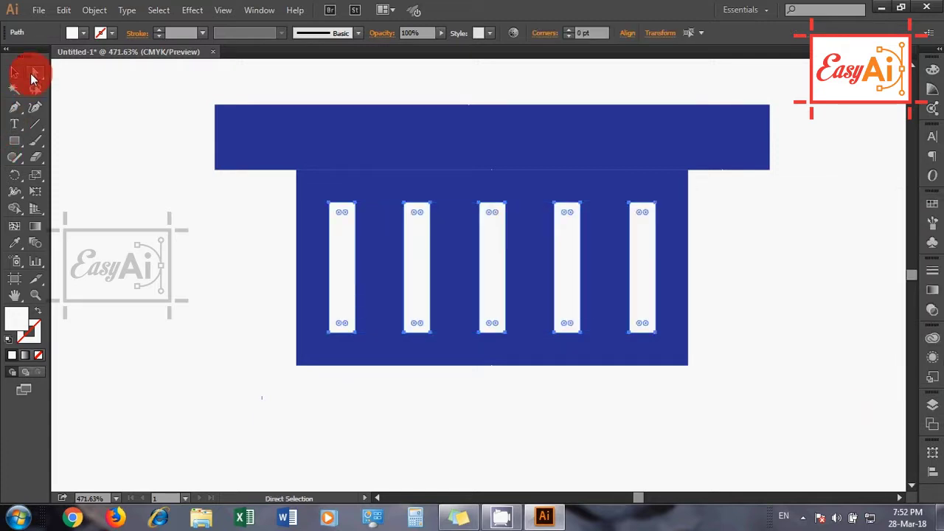
pyautogui.click(568, 30)
pyautogui.click(568, 30)
pyautogui.click(568, 30)
pyautogui.click(568, 30)
pyautogui.click(14, 72)
pyautogui.moveTo(743, 397); pyautogui.dragTo(302, 251)
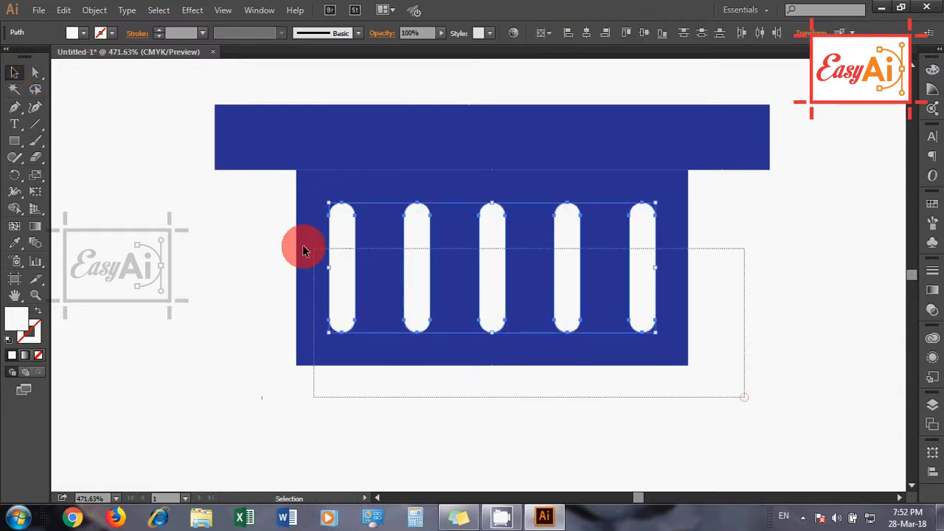
pyautogui.click(94, 10)
pyautogui.moveTo(167, 351)
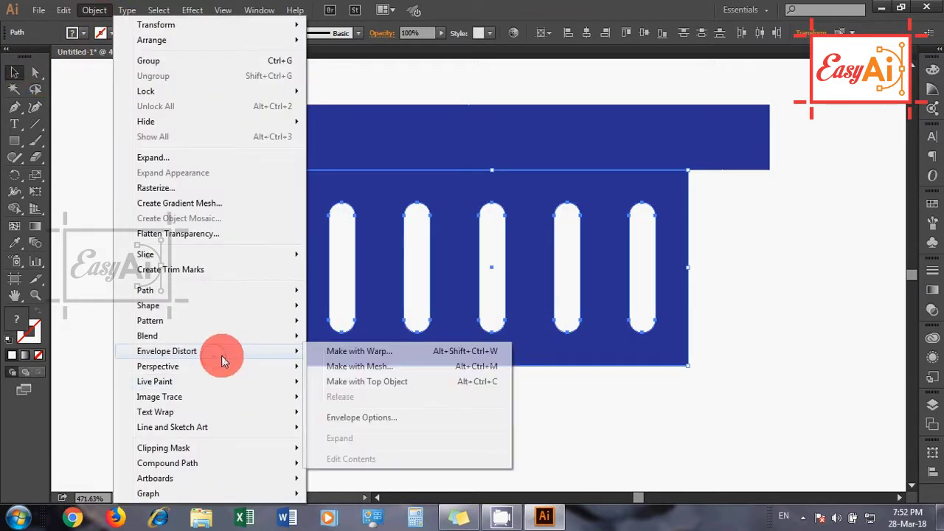
# Apply an Arc envelope warp with 0% bend and -15% vertical distortion.
pyautogui.click(348, 353)
pyautogui.moveTo(815, 253); pyautogui.dragTo(807, 252)
pyautogui.click(894, 313)
pyautogui.write('-15')
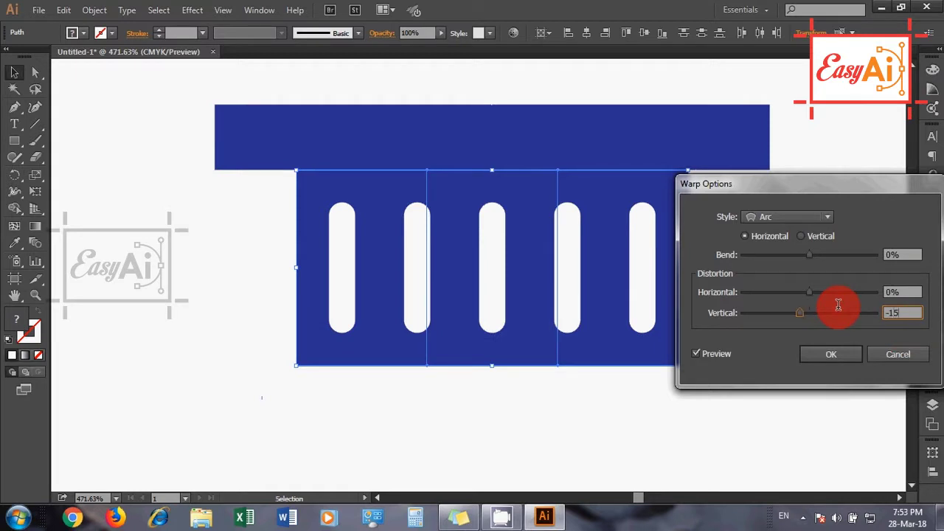
pyautogui.click(830, 355)
# Expand the warped body and slats, then ungroup them.
pyautogui.click(95, 10)
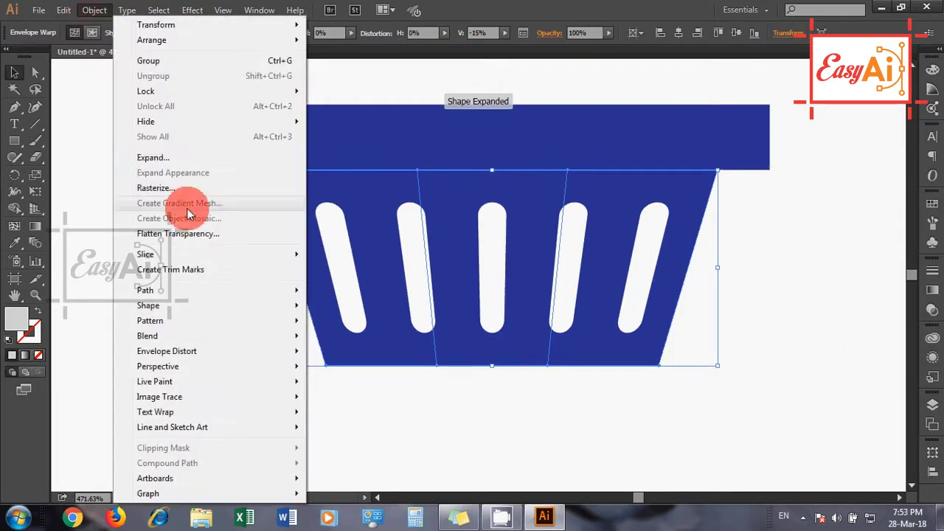
pyautogui.click(145, 164)
pyautogui.click(427, 332)
pyautogui.rightClick(395, 229)
pyautogui.click(436, 312)
pyautogui.click(430, 419)
pyautogui.click(494, 273)
# Paste a copy in front of the middle slat and nudge it up.
pyautogui.click(63, 10)
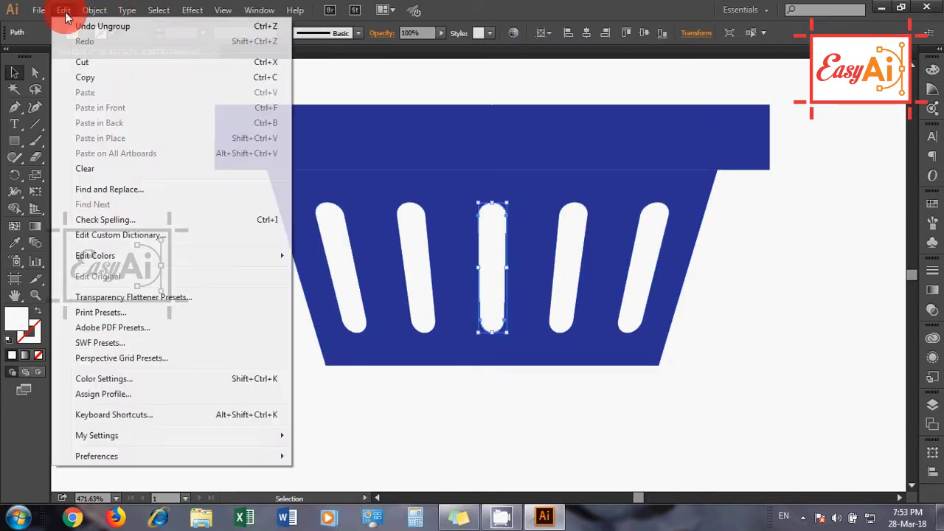
pyautogui.click(85, 77)
pyautogui.click(63, 10)
pyautogui.click(111, 107)
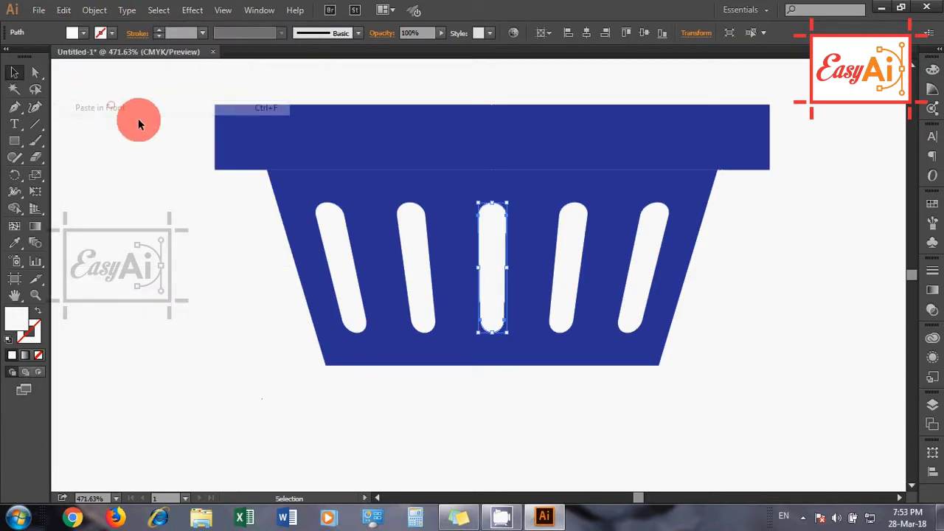
pyautogui.click(64, 10)
pyautogui.moveTo(97, 456)
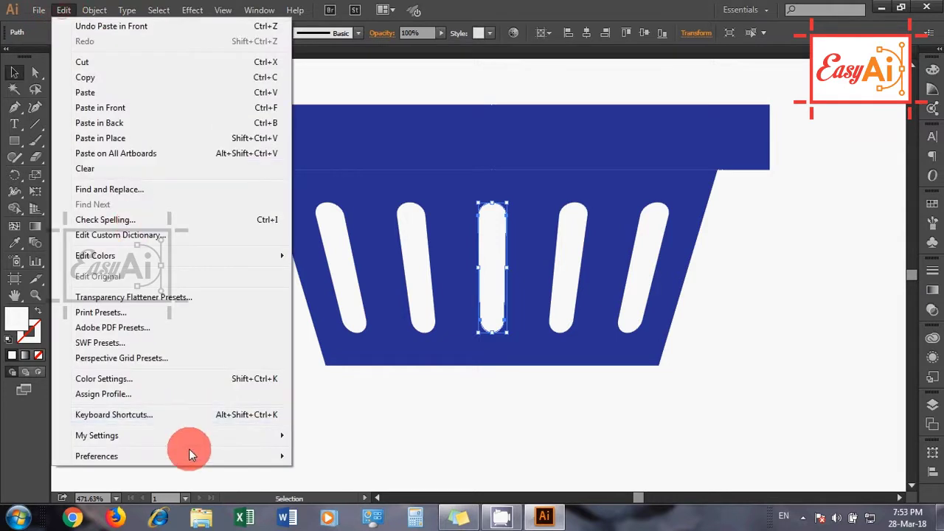
pyautogui.click(332, 269)
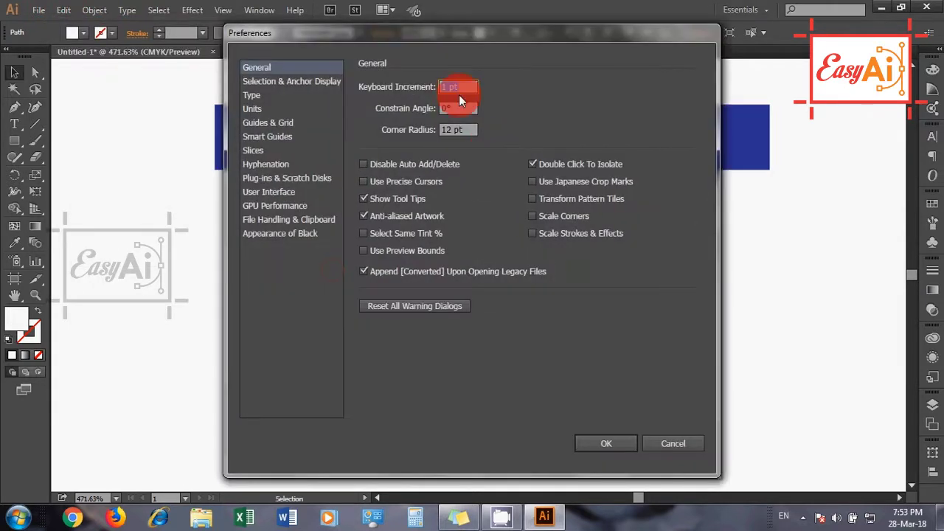
pyautogui.write('1')
pyautogui.click(603, 443)
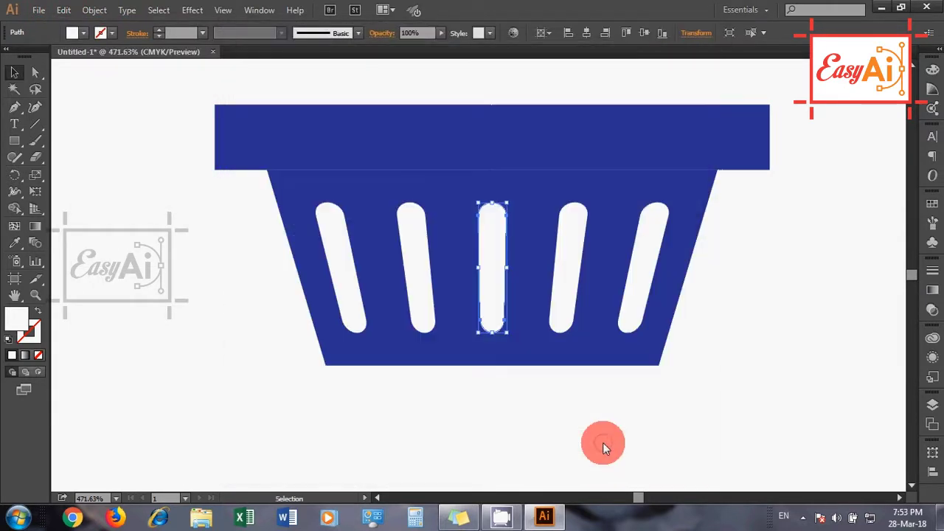
pyautogui.press('Up')
# Copy the first two slats and paste them in front.
pyautogui.click(415, 269)
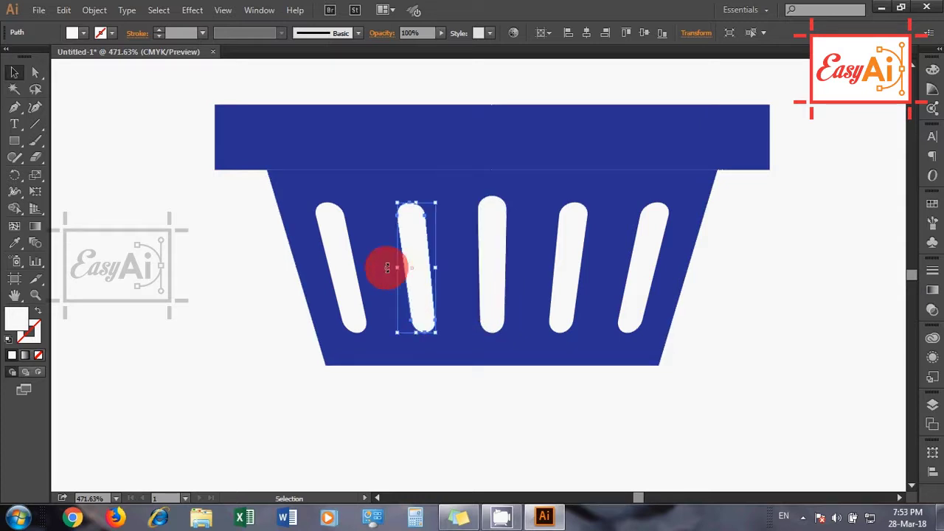
pyautogui.keyDown('shift'); pyautogui.click(332, 236); pyautogui.keyUp('shift')
pyautogui.click(64, 10)
pyautogui.click(104, 77)
pyautogui.click(63, 10)
pyautogui.click(111, 105)
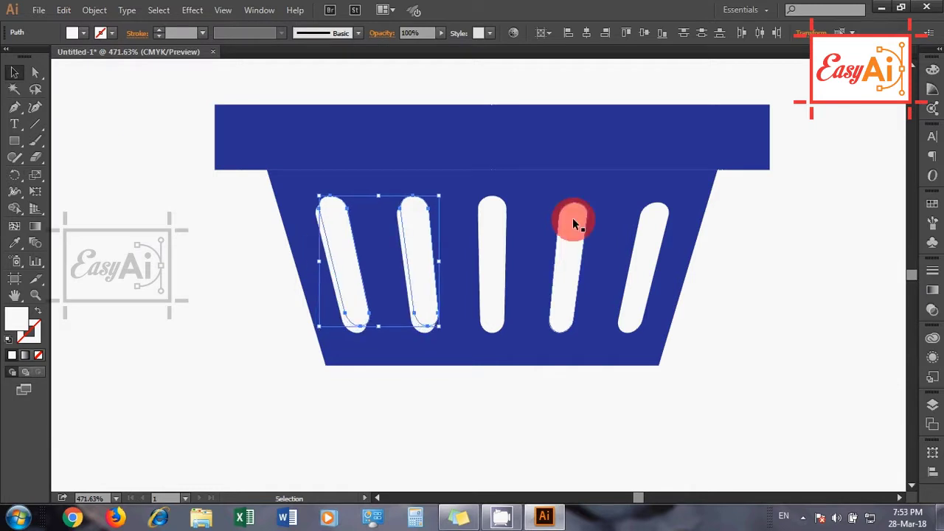
# Paste in-front copies of the fourth and fifth slots, nudged up and left.
pyautogui.click(573, 218)
pyautogui.keyDown('shift'); pyautogui.click(652, 214); pyautogui.keyUp('shift')
pyautogui.click(64, 10)
pyautogui.click(90, 77)
pyautogui.click(64, 9)
pyautogui.click(105, 107)
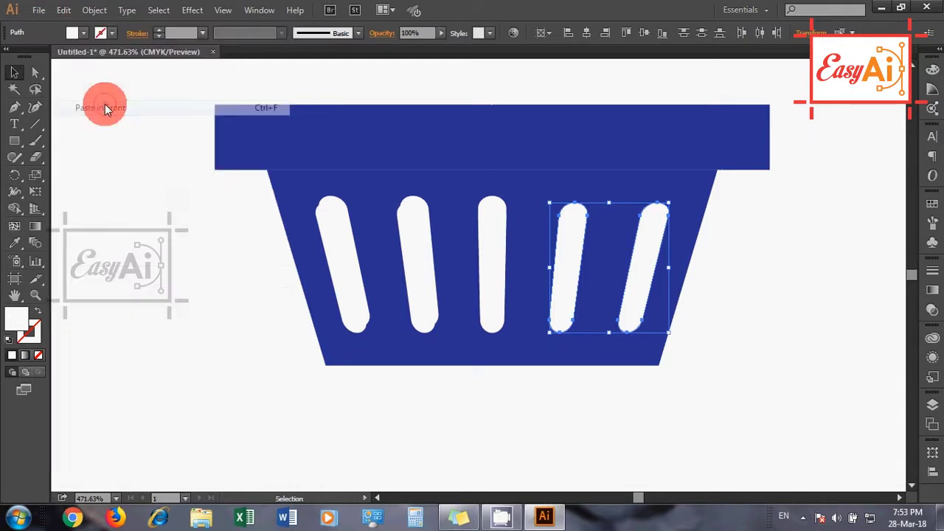
pyautogui.press('Up')
pyautogui.press('Left')
pyautogui.press('Up')
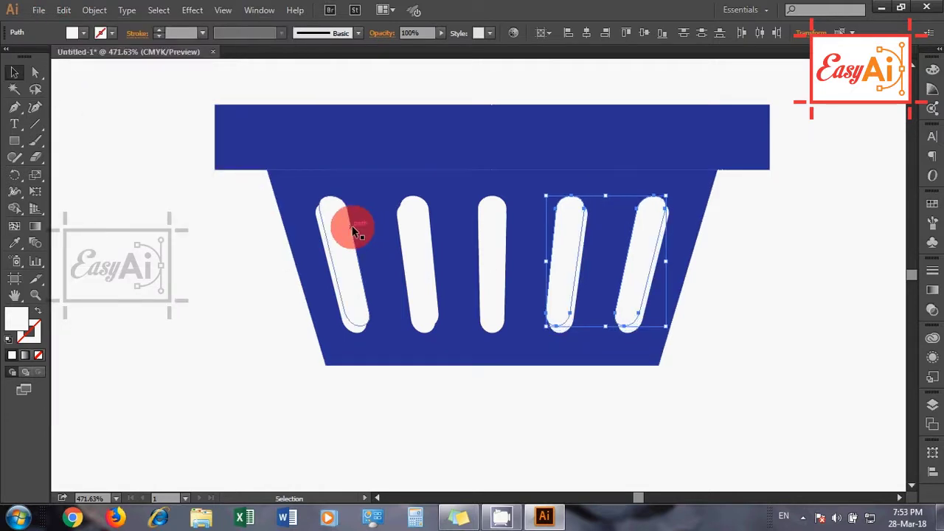
# Paste in-front copies of the second and third slots, then deselect.
pyautogui.keyDown('shift'); pyautogui.click(494, 219); pyautogui.keyUp('shift')
pyautogui.keyDown('shift'); pyautogui.click(418, 222); pyautogui.keyUp('shift')
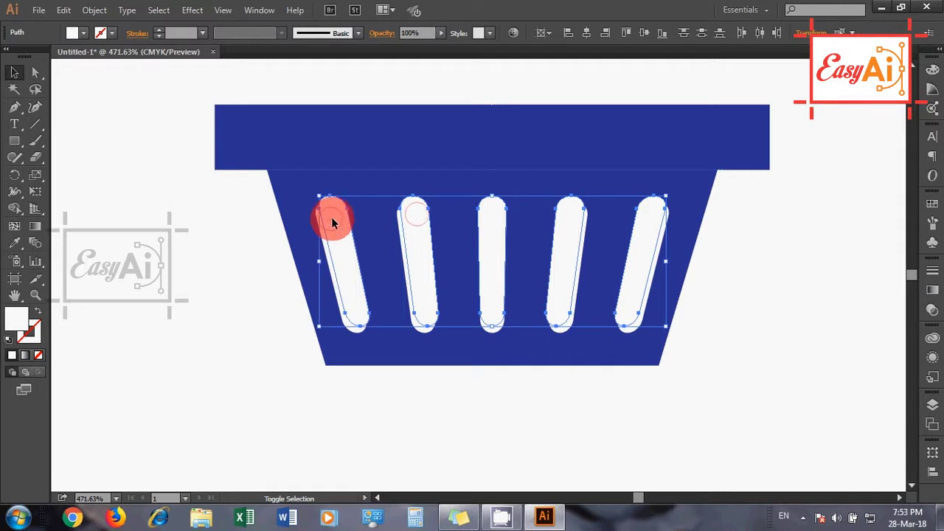
pyautogui.click(64, 9)
pyautogui.click(90, 77)
pyautogui.click(353, 64)
pyautogui.click(223, 9)
# Switch to Outline view and show the Pathfinder panel.
pyautogui.click(275, 22)
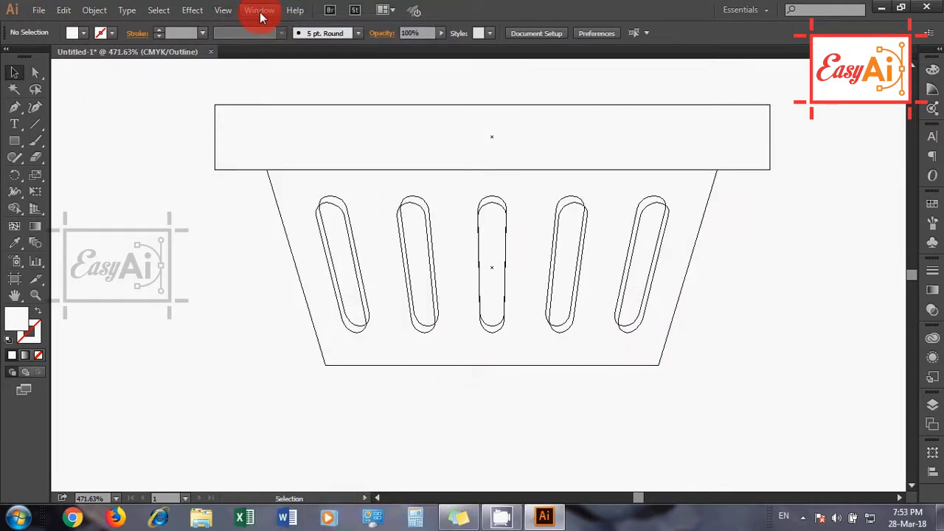
pyautogui.click(259, 10)
pyautogui.click(345, 470)
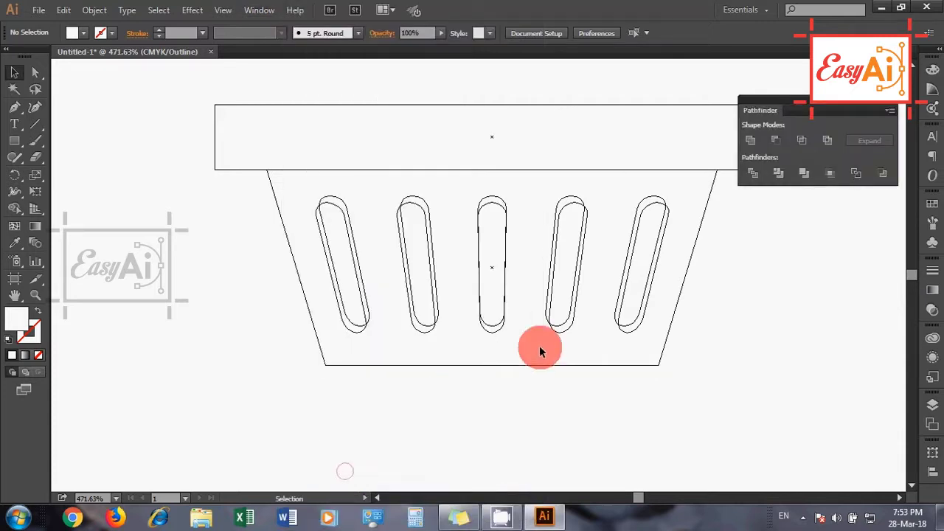
# Apply Minus Front to each of the five slot-and-copy pairs.
pyautogui.moveTo(481, 360); pyautogui.dragTo(444, 326)
pyautogui.click(781, 142)
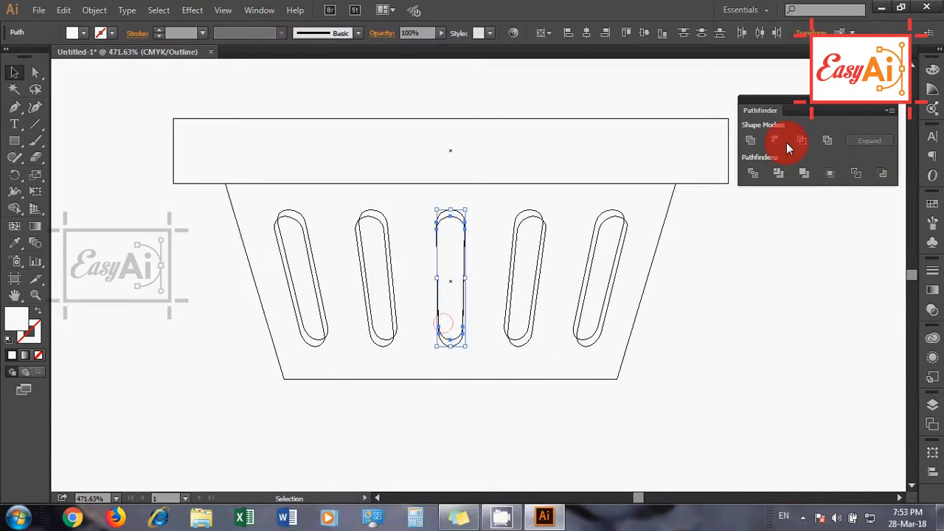
pyautogui.moveTo(525, 358); pyautogui.dragTo(512, 320)
pyautogui.click(797, 147)
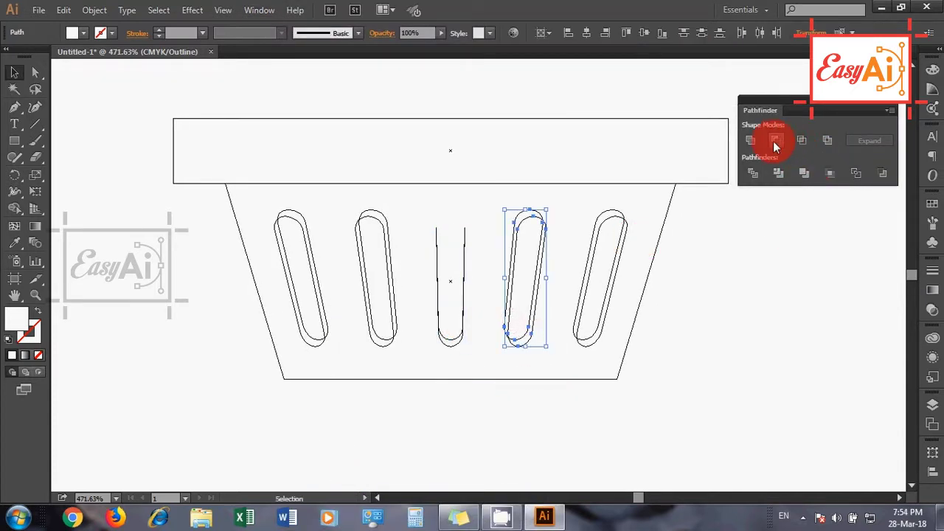
pyautogui.click(774, 147)
pyautogui.moveTo(614, 360); pyautogui.dragTo(583, 317)
pyautogui.click(775, 141)
pyautogui.moveTo(403, 354); pyautogui.dragTo(372, 321)
pyautogui.click(776, 140)
pyautogui.moveTo(350, 359); pyautogui.dragTo(309, 327)
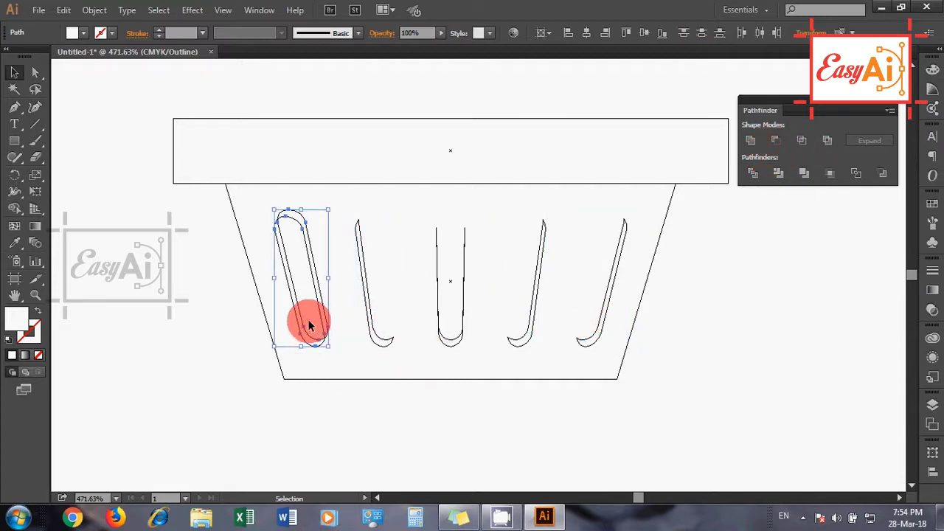
pyautogui.click(775, 140)
# Select all five J-shaped slivers and fill them blue.
pyautogui.click(459, 359)
pyautogui.moveTo(267, 212); pyautogui.dragTo(637, 239)
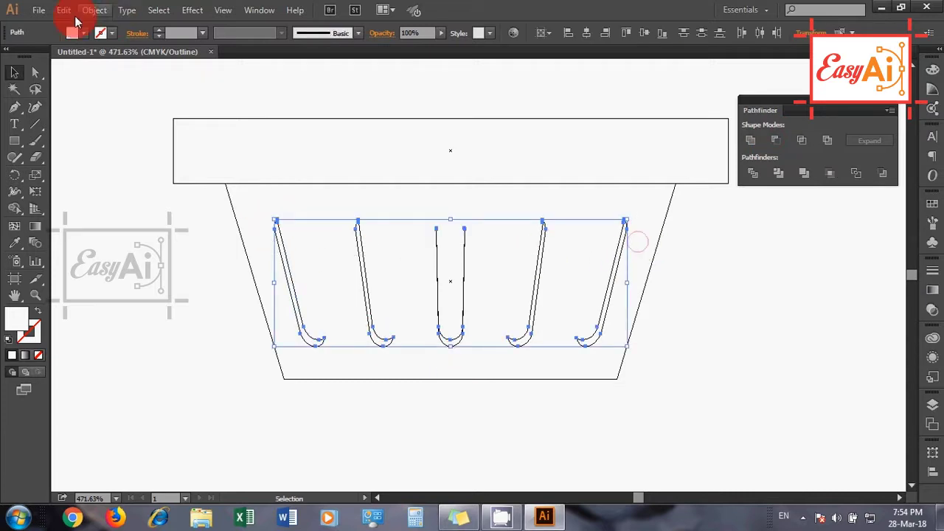
pyautogui.click(84, 33)
pyautogui.click(86, 57)
# Darken the slivers' blue fill with 25% black.
pyautogui.click(599, 4)
pyautogui.doubleClick(16, 317)
pyautogui.click(886, 342)
pyautogui.write('25')
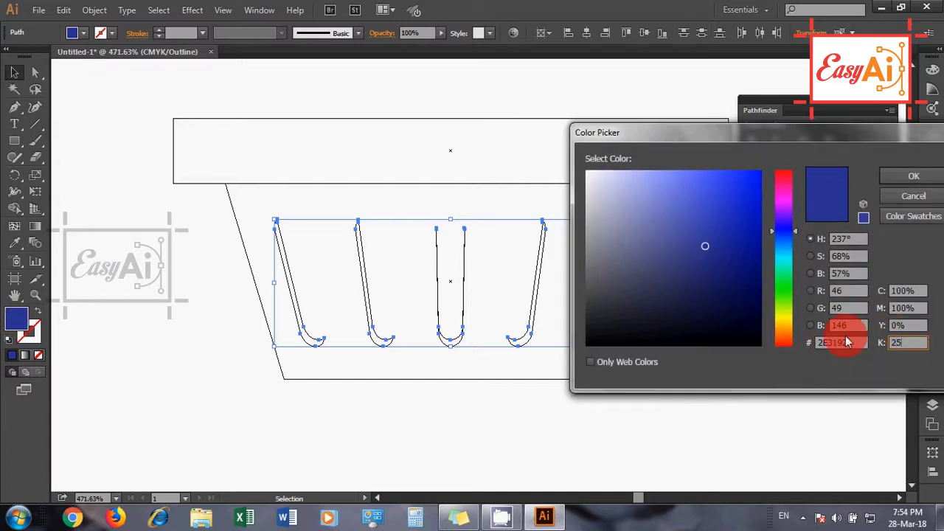
pyautogui.press('Return')
# Return to Preview and paste the white slots back in front.
pyautogui.click(224, 11)
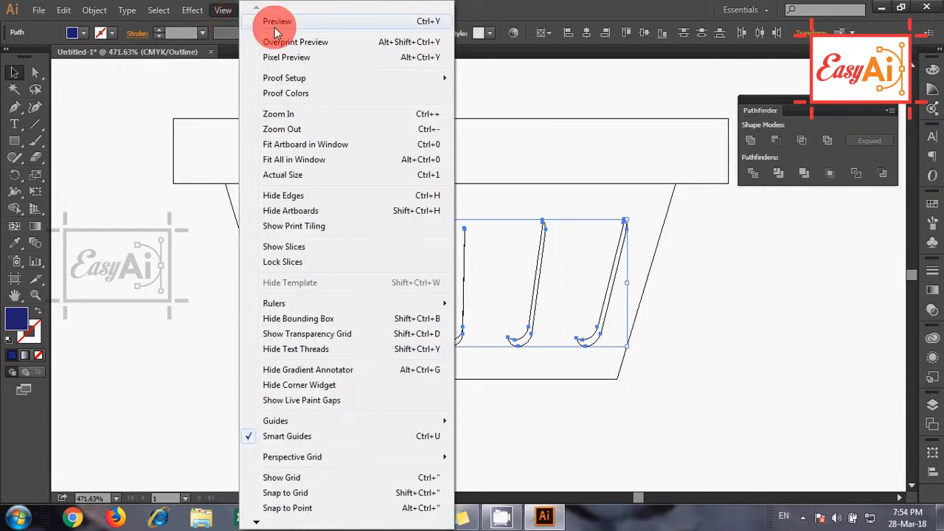
pyautogui.click(276, 28)
pyautogui.click(683, 283)
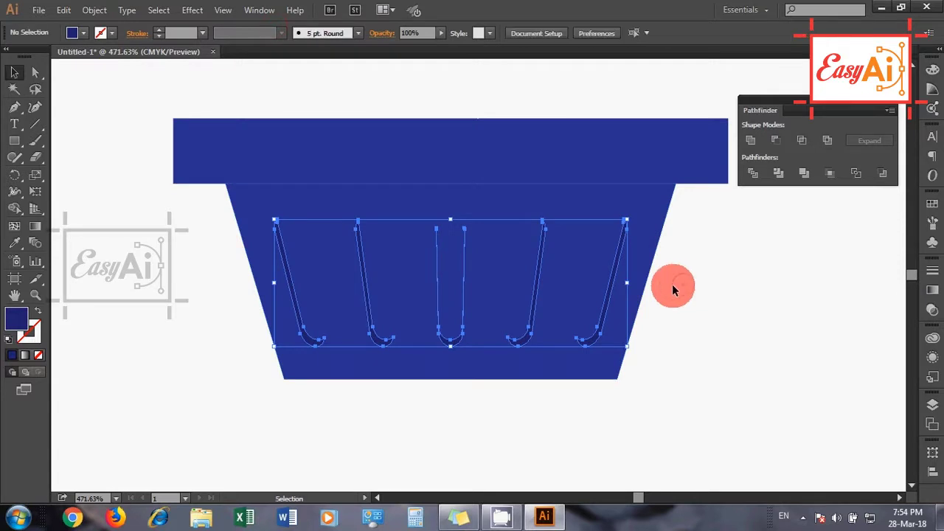
pyautogui.click(64, 10)
pyautogui.click(107, 108)
pyautogui.click(207, 231)
# Darken the top rim's fill to navy.
pyautogui.click(197, 160)
pyautogui.doubleClick(27, 316)
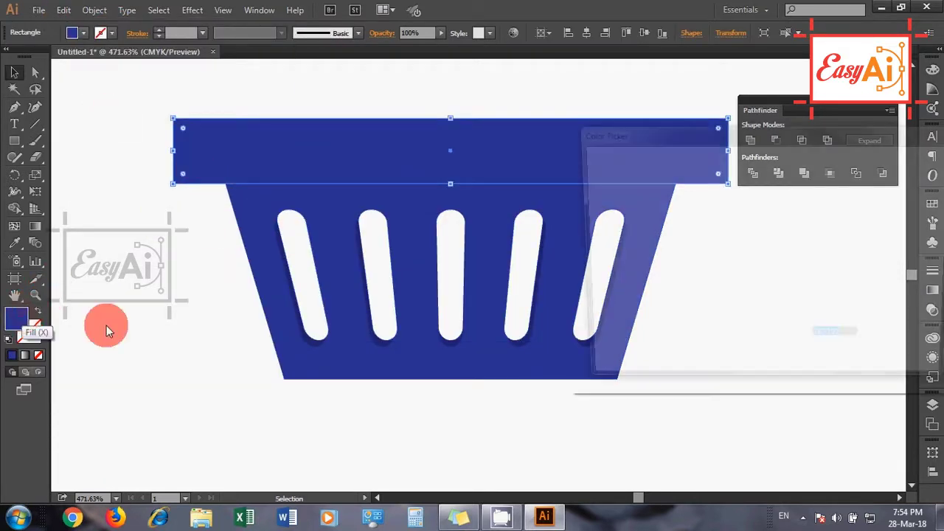
pyautogui.write('25')
pyautogui.press('Return')
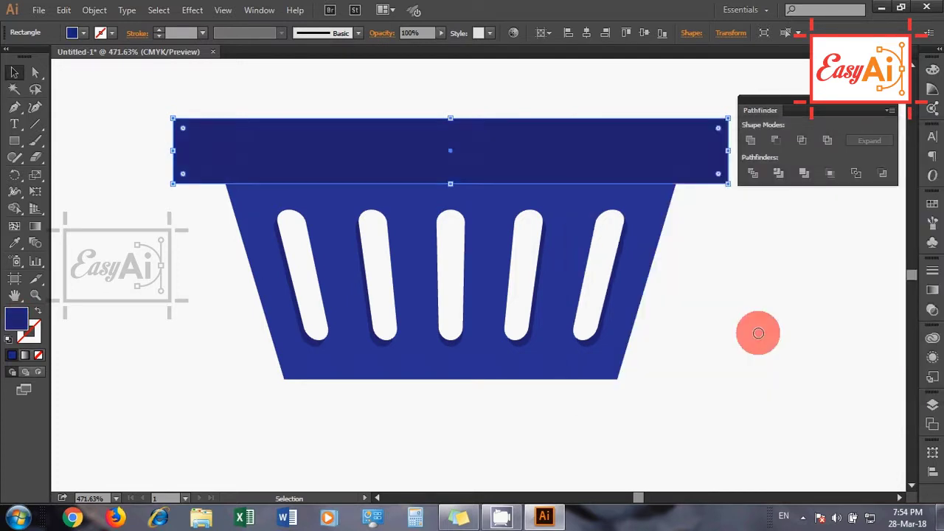
pyautogui.click(35, 72)
pyautogui.write('10')
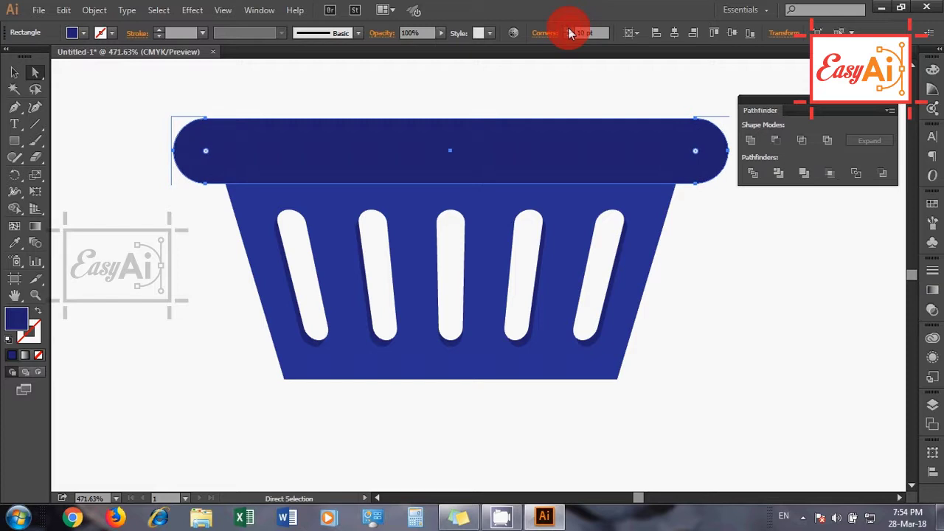
# Round the basket body's two bottom corners to 10 pt.
pyautogui.moveTo(263, 363); pyautogui.dragTo(649, 421)
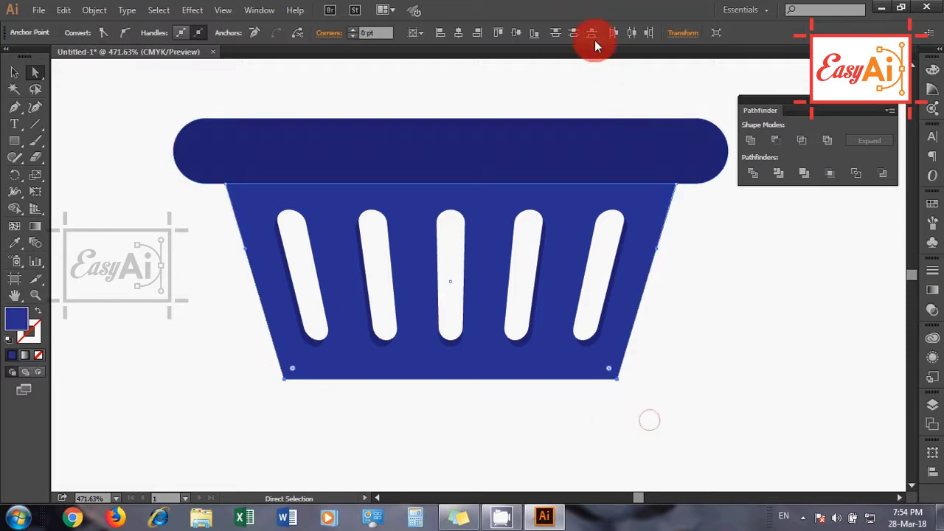
pyautogui.click(392, 28)
pyautogui.write('10')
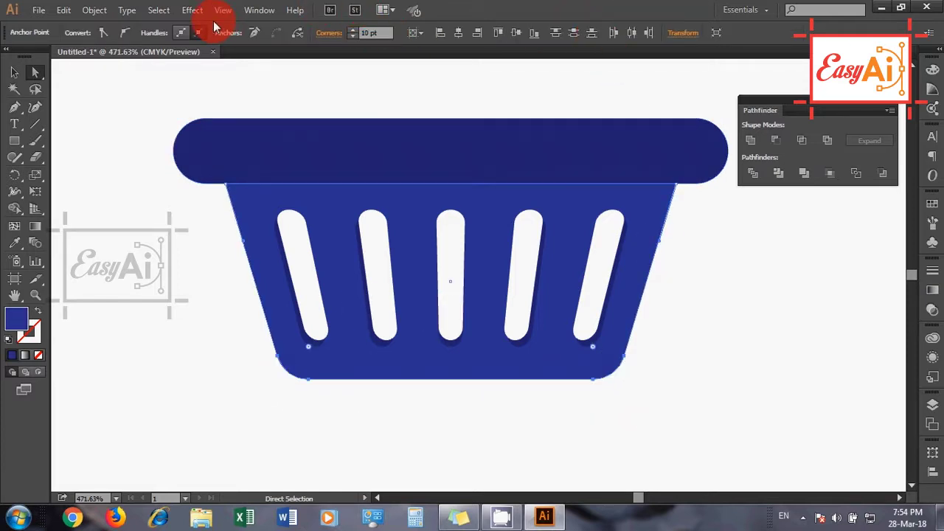
pyautogui.click(14, 71)
pyautogui.click(185, 247)
pyautogui.moveTo(441, 211)
pyautogui.mouseDown()
pyautogui.moveTo(479, 268)
pyautogui.moveTo(482, 336)
pyautogui.mouseUp()
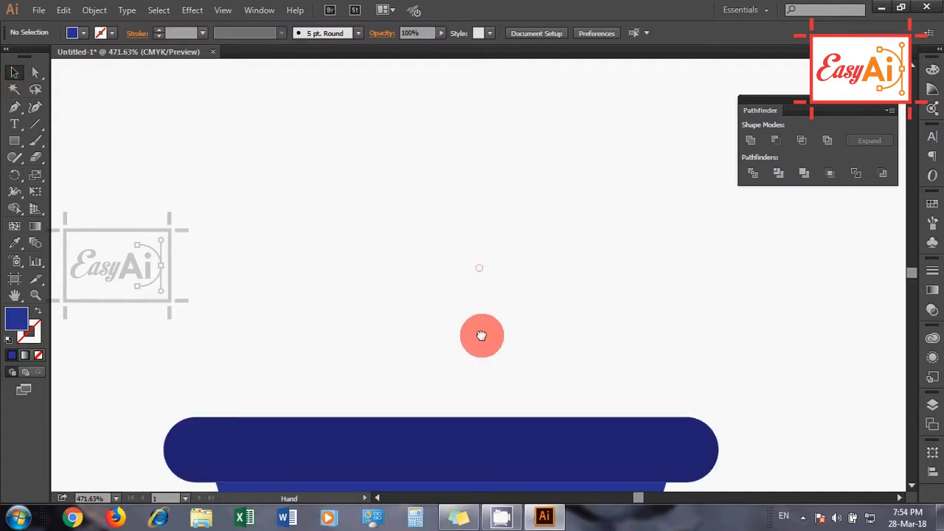
# Draw a circle of size 2 and zoom in on it.
pyautogui.click(16, 149)
pyautogui.click(63, 172)
pyautogui.click(363, 207)
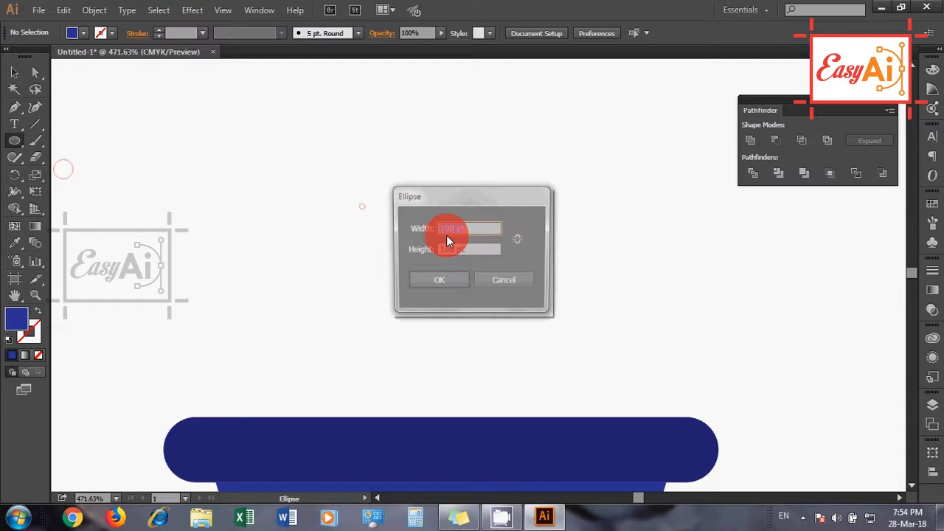
pyautogui.write('2')
pyautogui.press('Return')
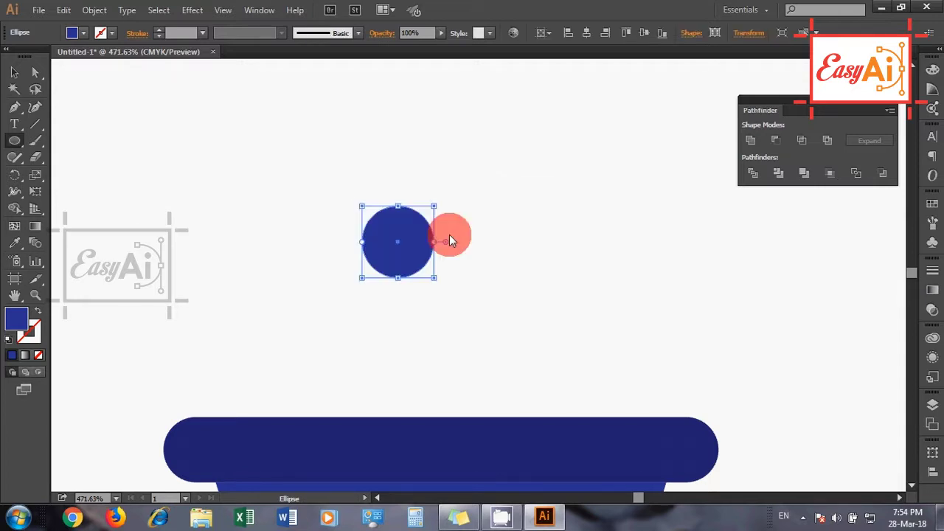
pyautogui.click(15, 72)
pyautogui.hotkey('ctrl', '+')
pyautogui.hotkey('ctrl', '+')
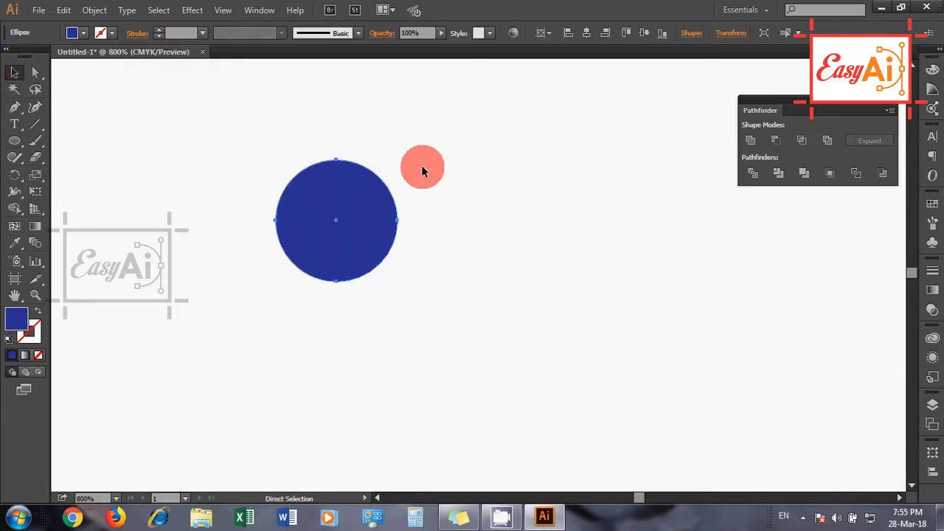
pyautogui.hotkey('ctrl', '+')
pyautogui.moveTo(421, 211); pyautogui.dragTo(456, 248)
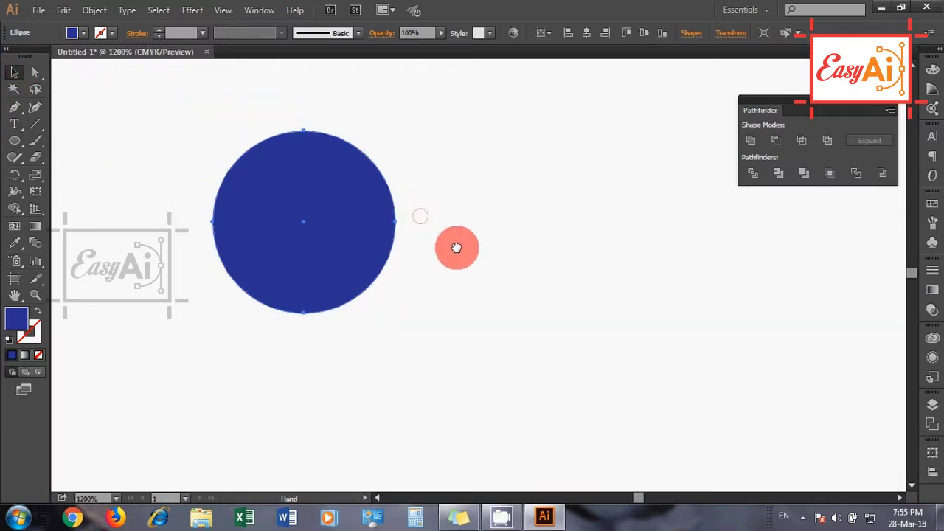
# Offset Path the circle to make a larger one, and make the original inner circle white.
pyautogui.click(95, 10)
pyautogui.click(361, 342)
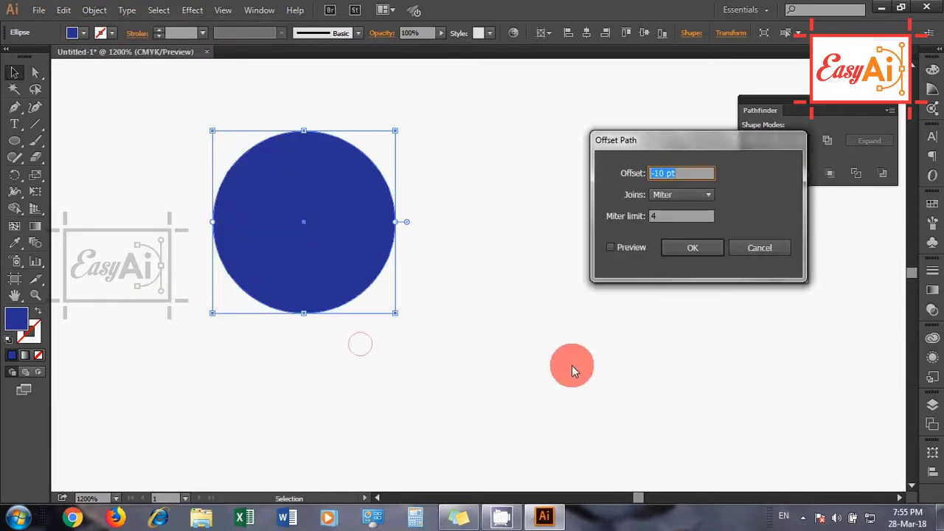
pyautogui.write('1')
pyautogui.press('Return')
pyautogui.click(248, 178)
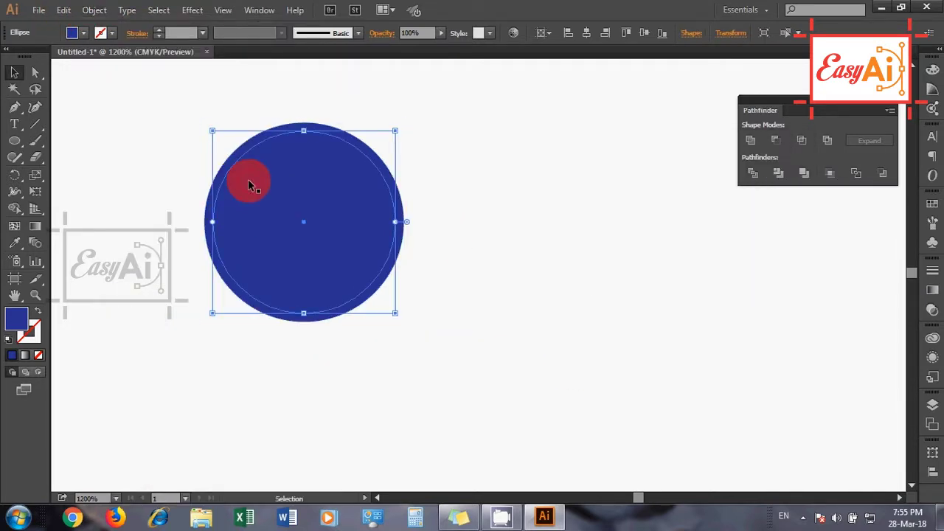
pyautogui.click(15, 244)
pyautogui.click(487, 231)
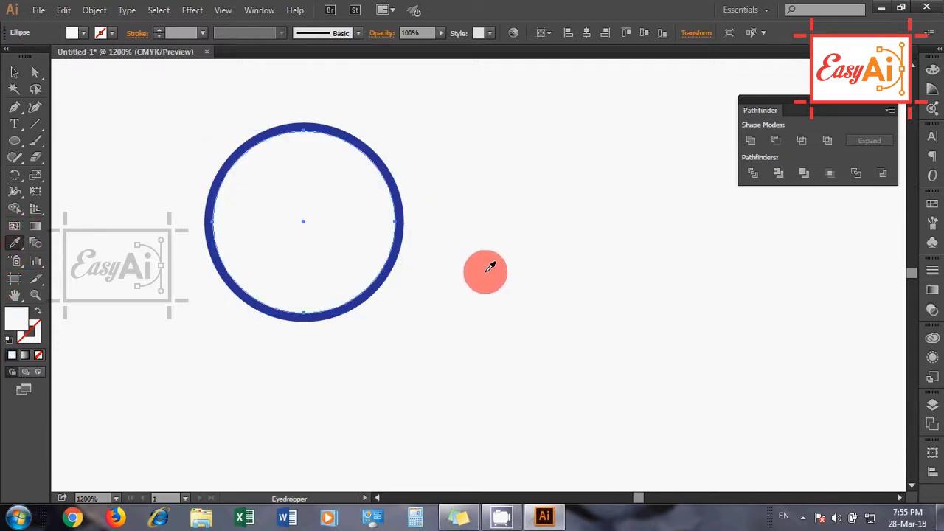
pyautogui.press('v')
# Create a smaller Offset Path circle inside the ring.
pyautogui.click(95, 10)
pyautogui.moveTo(145, 289)
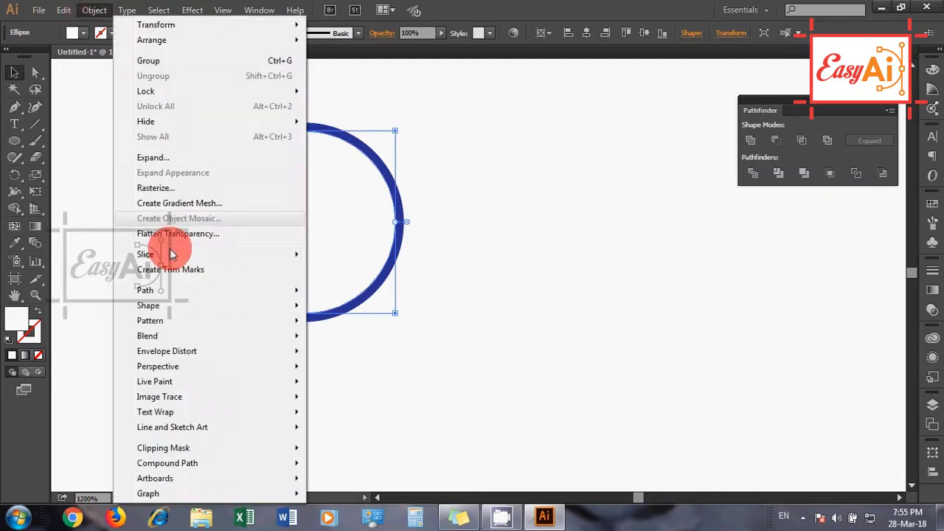
pyautogui.click(370, 341)
pyautogui.write('-7')
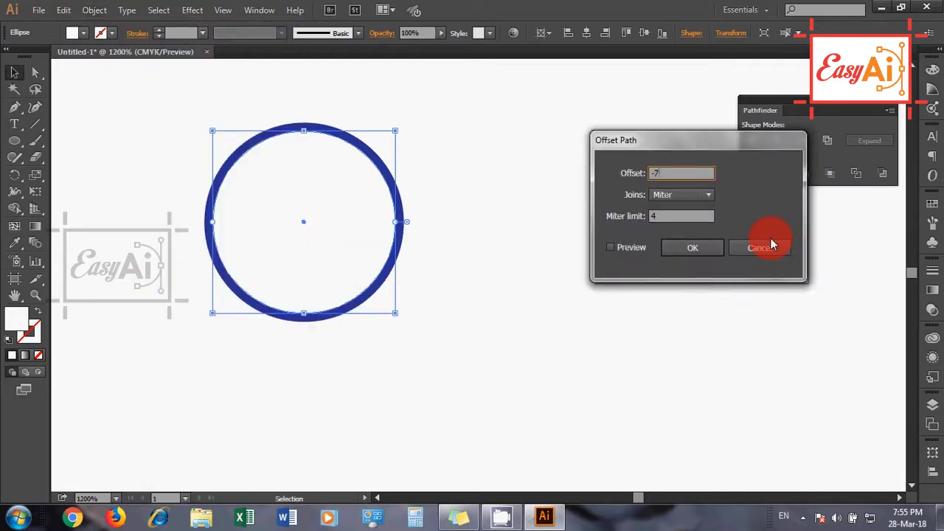
pyautogui.press('Return')
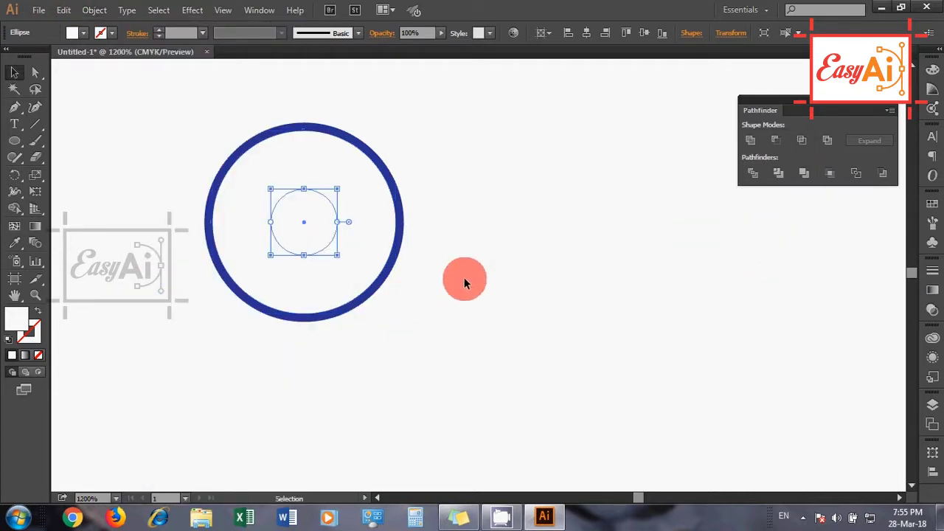
pyautogui.click(313, 235)
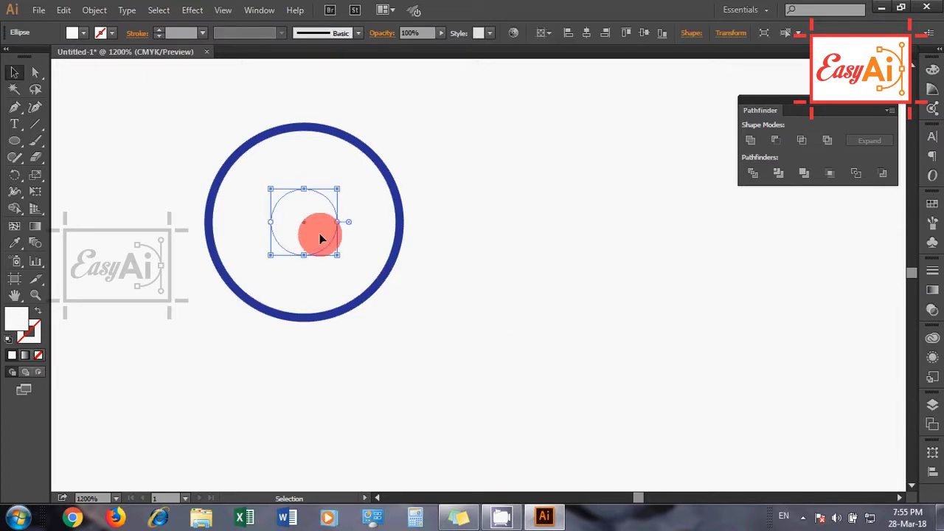
# Offset the inner circle once more and fill the outer circle blue around the white centre.
pyautogui.click(94, 9)
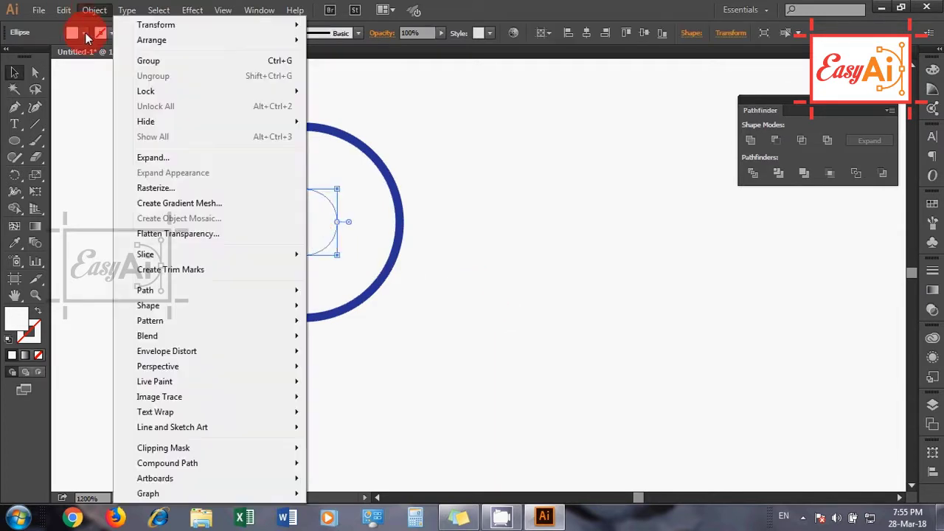
pyautogui.click(174, 290)
pyautogui.moveTo(145, 290)
pyautogui.click(355, 343)
pyautogui.press('Return')
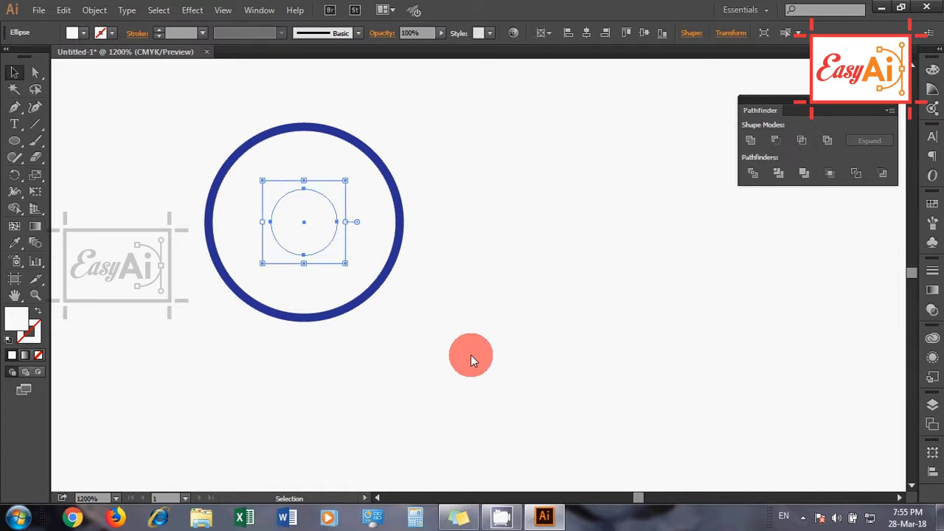
pyautogui.click(485, 337)
pyautogui.click(386, 214)
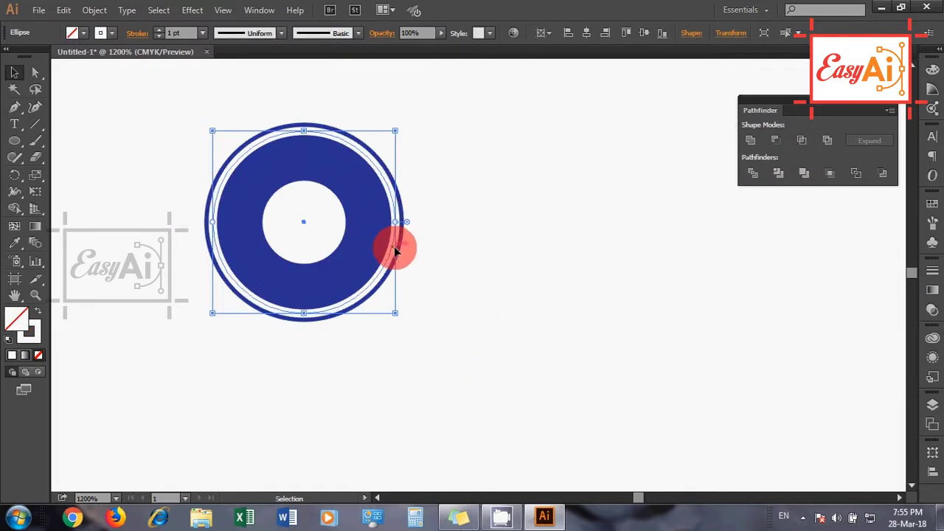
# Give the outer circle a tapered width profile and delete its right anchor, leaving a left arc.
pyautogui.click(929, 276)
pyautogui.click(841, 473)
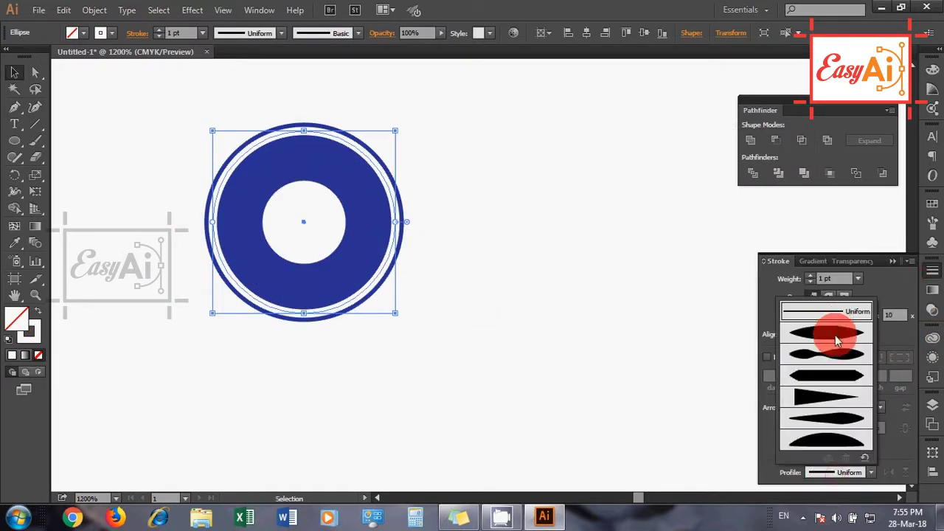
pyautogui.click(839, 331)
pyautogui.press('a')
pyautogui.click(509, 302)
pyautogui.click(396, 222)
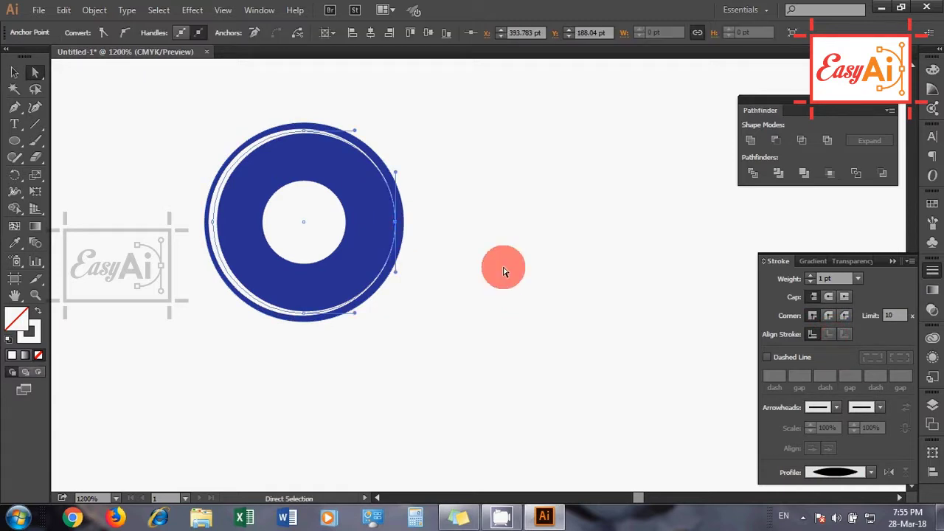
pyautogui.press('Delete')
pyautogui.press('v')
# Colour the inner circle blue and swap its fill to the stroke.
pyautogui.click(315, 211)
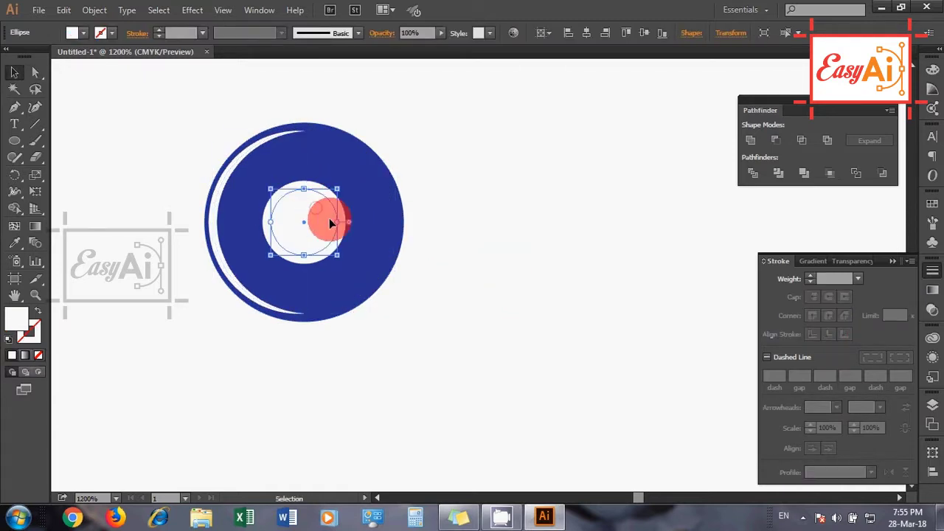
pyautogui.press('i')
pyautogui.click(373, 201)
pyautogui.press('v')
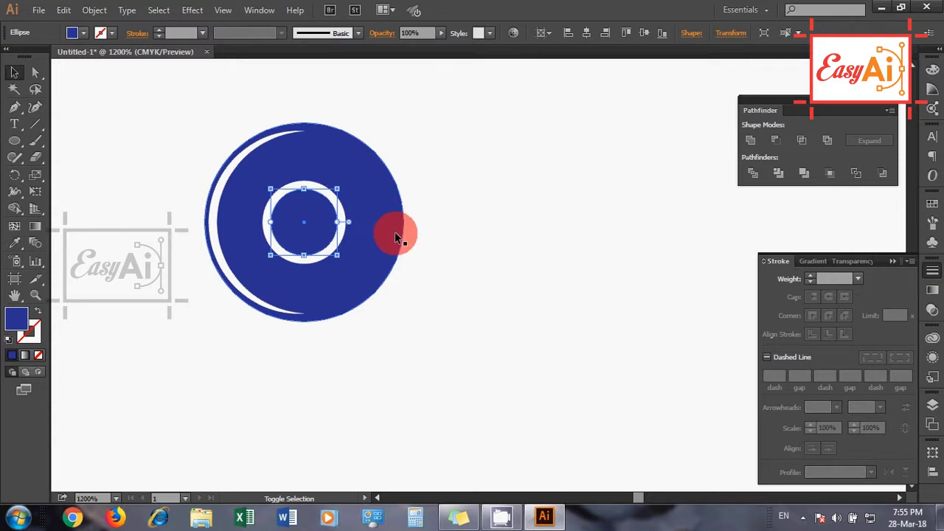
pyautogui.hotkey('shift', 'x')
# Taper the inner circle's stroke and delete its left anchor, leaving a right arc.
pyautogui.click(847, 465)
pyautogui.click(833, 327)
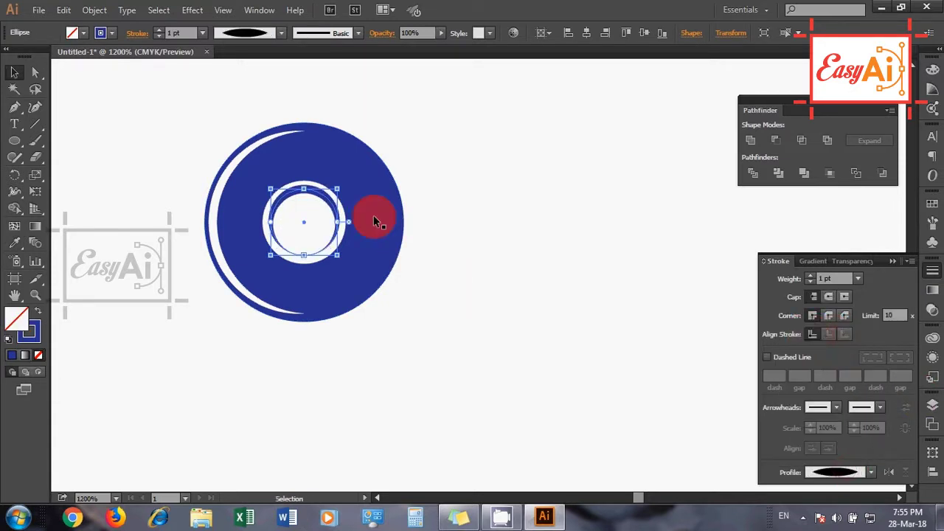
pyautogui.press('a')
pyautogui.click(270, 222)
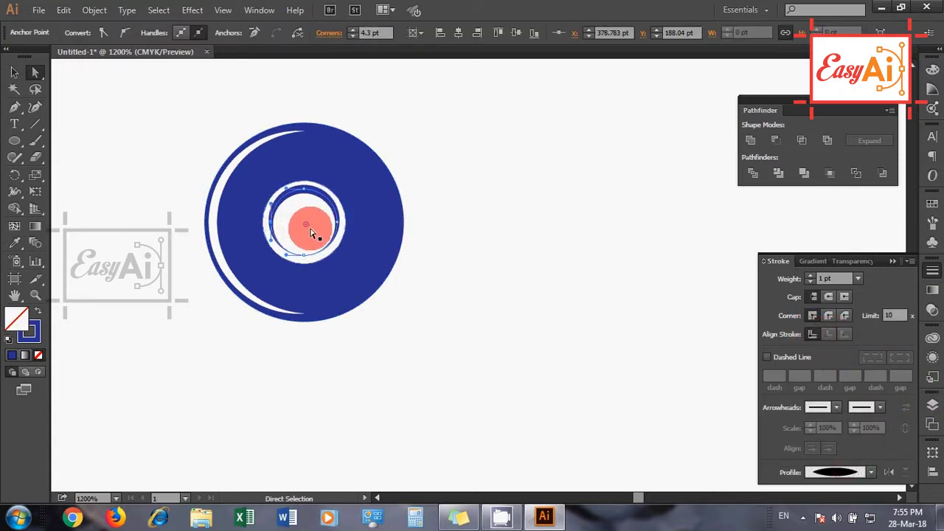
pyautogui.press('Delete')
pyautogui.click(14, 71)
# Set the arcs to 0.8 pt and expand their appearance into filled shapes.
pyautogui.write('8')
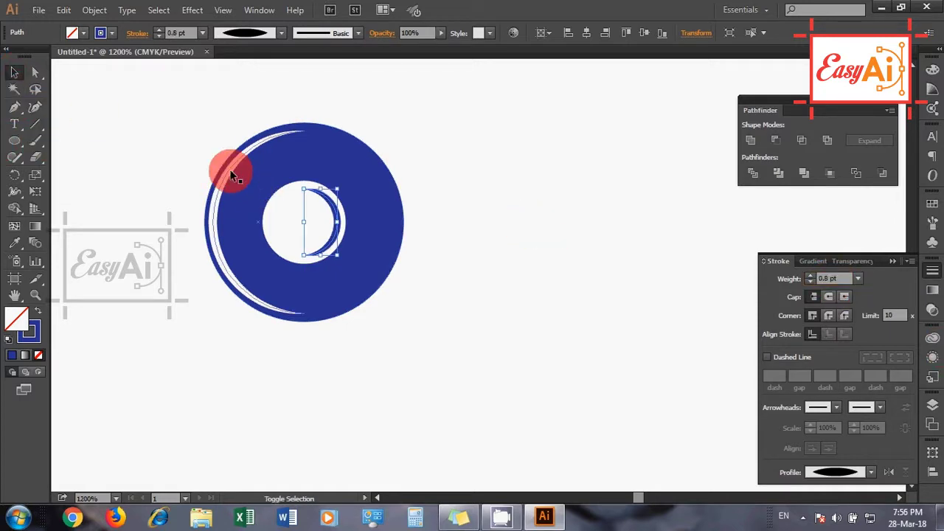
pyautogui.keyDown('shift'); pyautogui.click(231, 174); pyautogui.keyUp('shift')
pyautogui.click(99, 13)
pyautogui.click(190, 177)
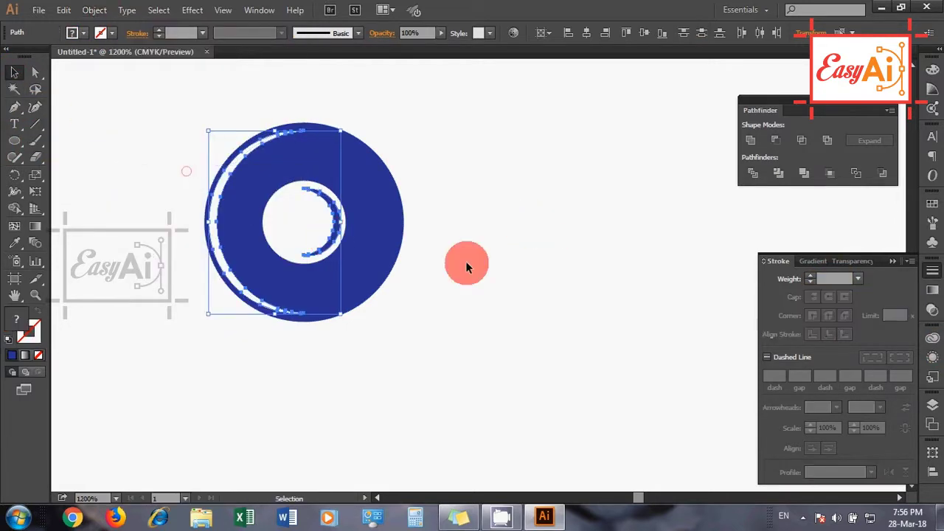
pyautogui.click(433, 293)
pyautogui.moveTo(209, 174); pyautogui.dragTo(214, 177)
pyautogui.rightClick(261, 168)
# Group the donut's pieces into one object.
pyautogui.click(301, 232)
pyautogui.click(461, 244)
pyautogui.click(290, 185)
# Paste a copy of the donut in front, shift it right and scale it down.
pyautogui.click(63, 10)
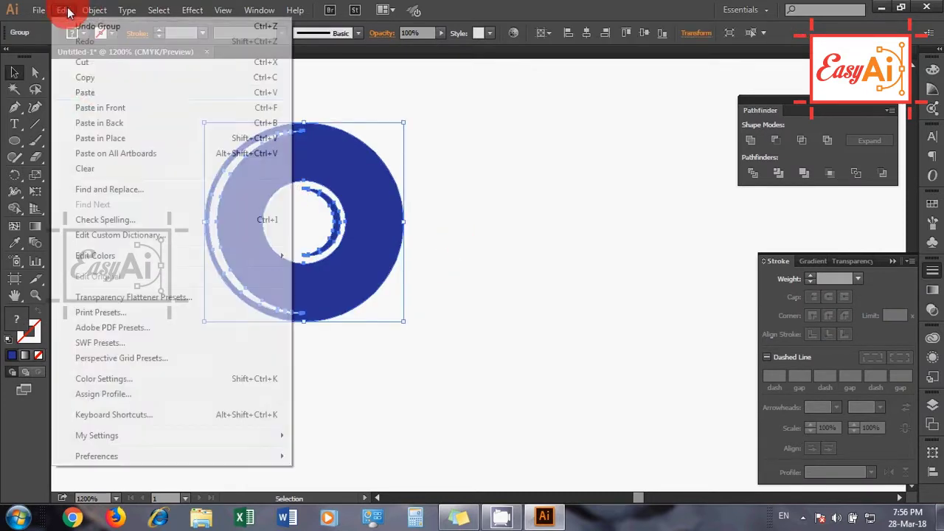
pyautogui.click(121, 108)
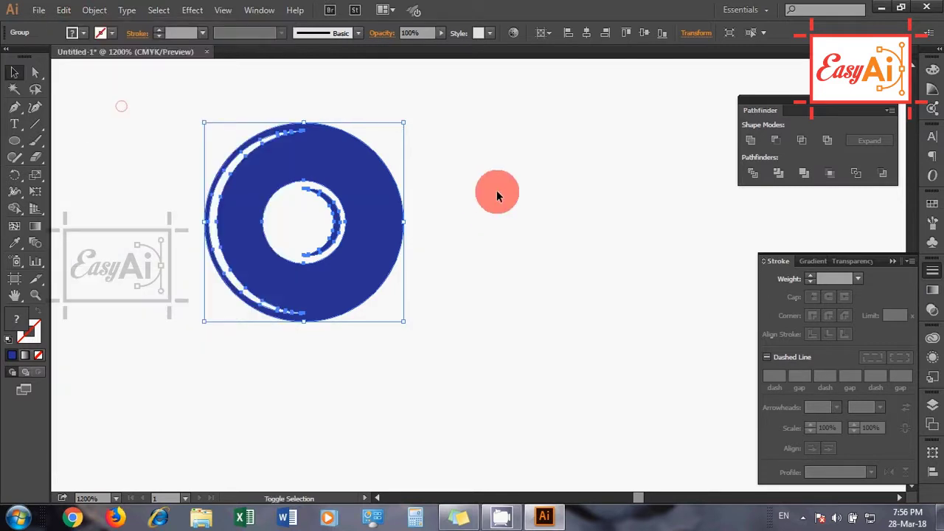
pyautogui.hotkey('shift', 'Right')
pyautogui.hotkey('shift', 'Right')
pyautogui.hotkey('shift', 'Right')
pyautogui.hotkey('shift', 'Right')
pyautogui.hotkey('shift', 'Right')
pyautogui.hotkey('shift', 'Right')
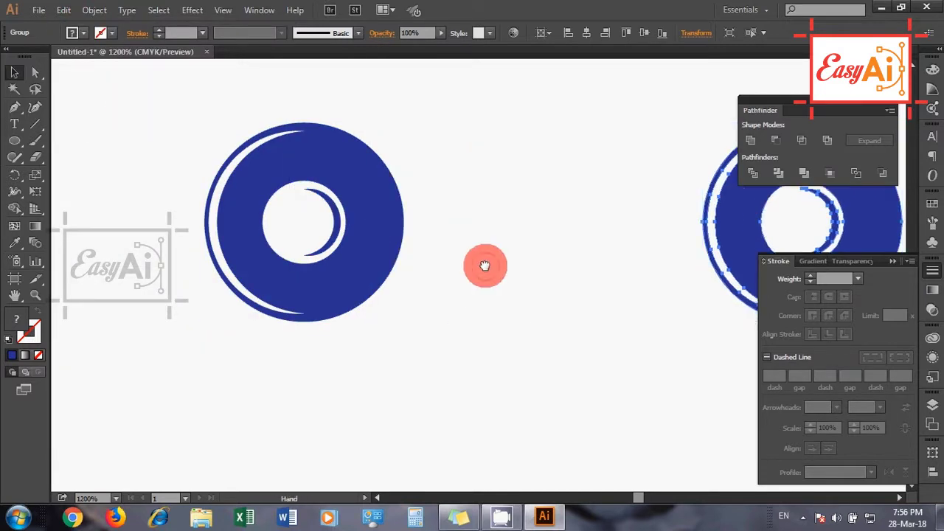
pyautogui.hscroll(2, 450, 287)
pyautogui.hotkey('ctrl', '-')
pyautogui.moveTo(420, 314); pyautogui.dragTo(385, 327)
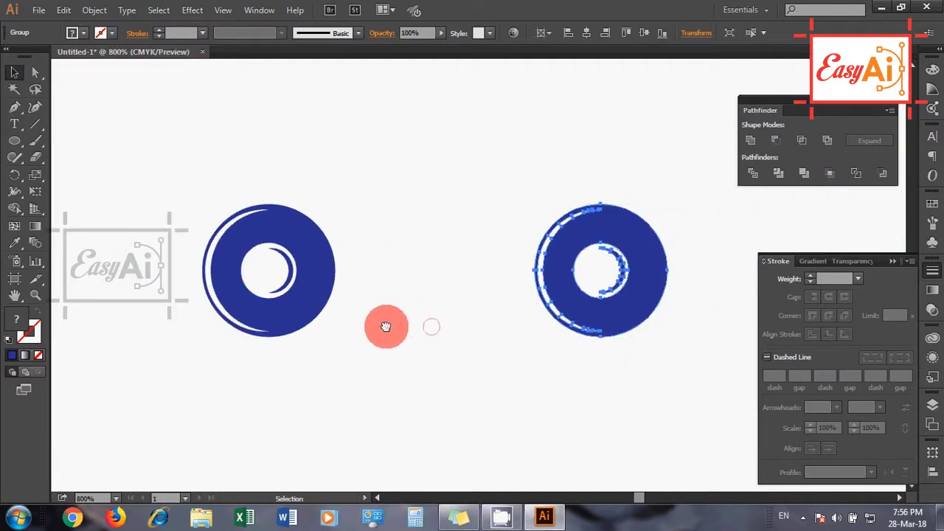
pyautogui.moveTo(669, 204); pyautogui.dragTo(640, 226)
# Draw a straight line between the two donut centres and copy it.
pyautogui.click(491, 345)
pyautogui.click(33, 130)
pyautogui.moveTo(267, 268); pyautogui.dragTo(600, 270)
pyautogui.press('v')
pyautogui.click(63, 10)
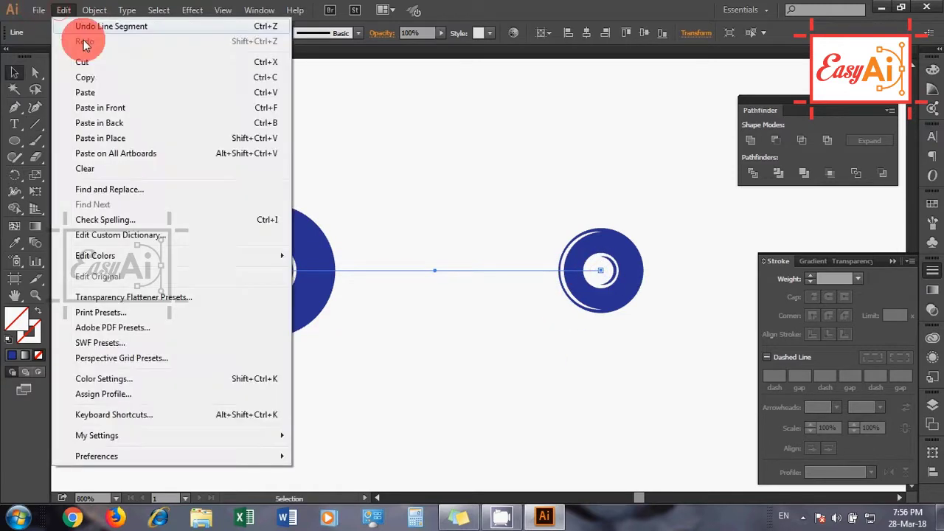
pyautogui.click(101, 78)
pyautogui.click(398, 158)
pyautogui.moveTo(421, 239); pyautogui.dragTo(453, 334)
# Give the line a grey 2 pt round-cap stroke and expand it into a filled bar.
pyautogui.click(106, 32)
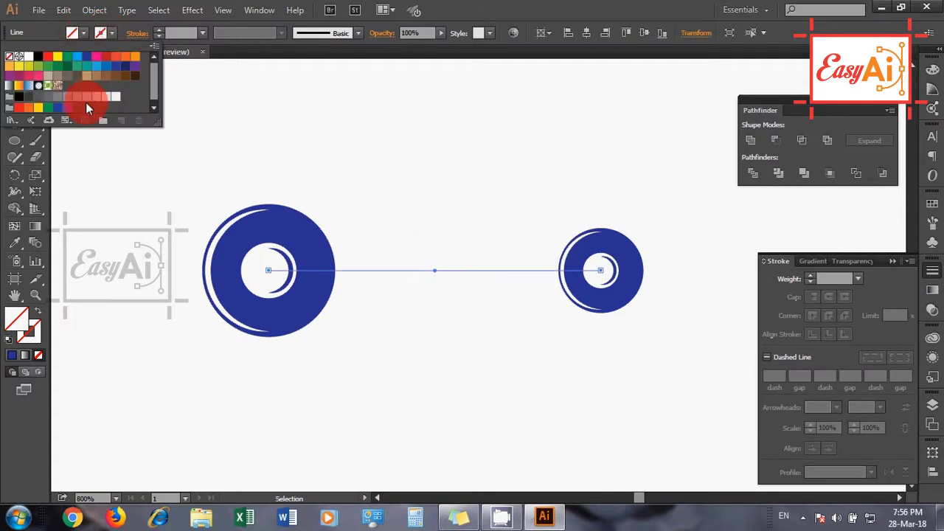
pyautogui.click(100, 109)
pyautogui.click(159, 29)
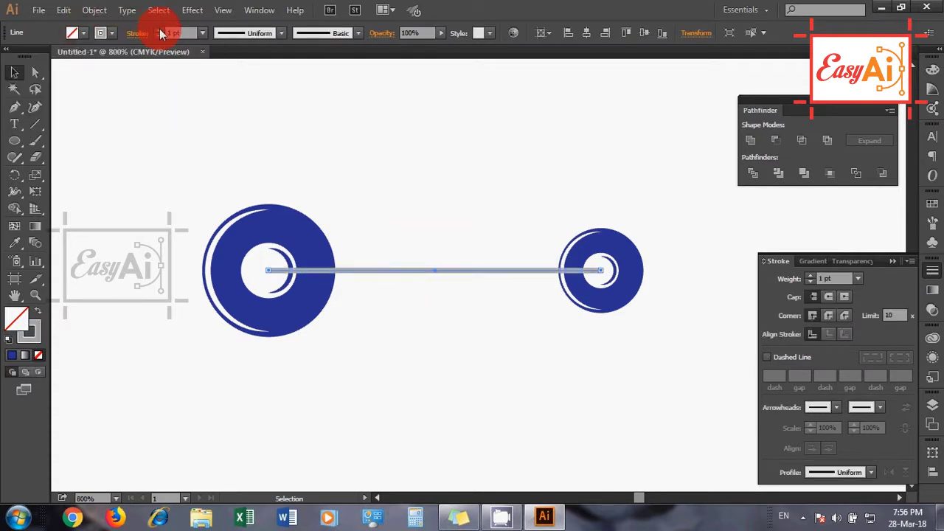
pyautogui.click(828, 296)
pyautogui.click(894, 260)
pyautogui.click(95, 9)
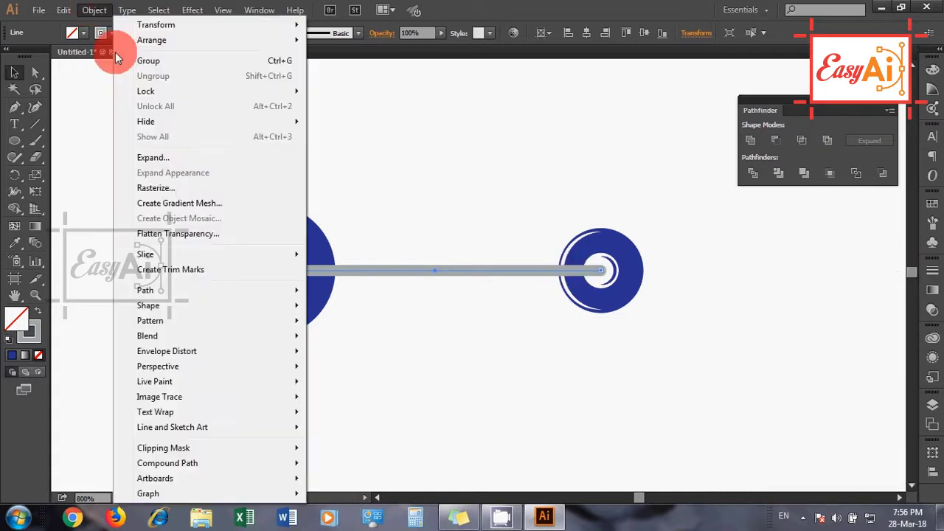
pyautogui.click(180, 158)
pyautogui.click(440, 334)
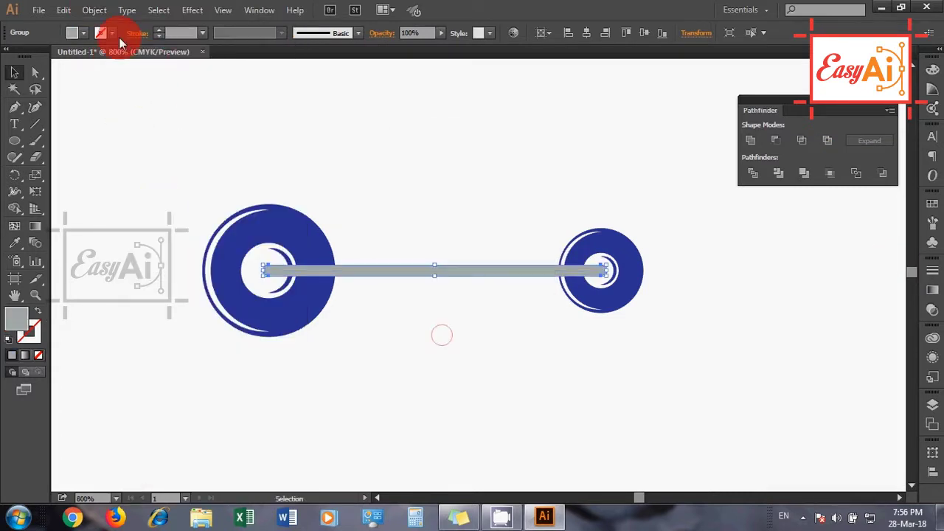
# Paste the copied line in front at width 100 and divide the bar along it.
pyautogui.click(64, 10)
pyautogui.click(112, 111)
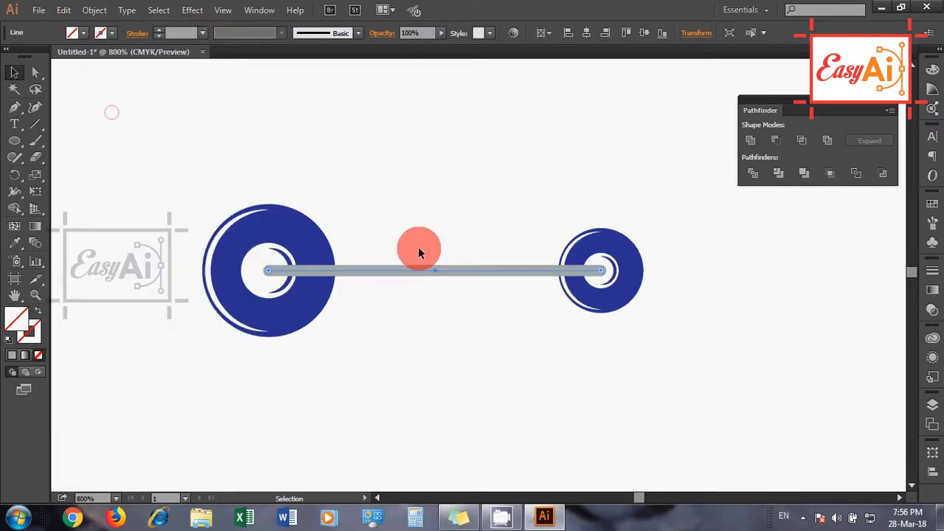
pyautogui.click(694, 31)
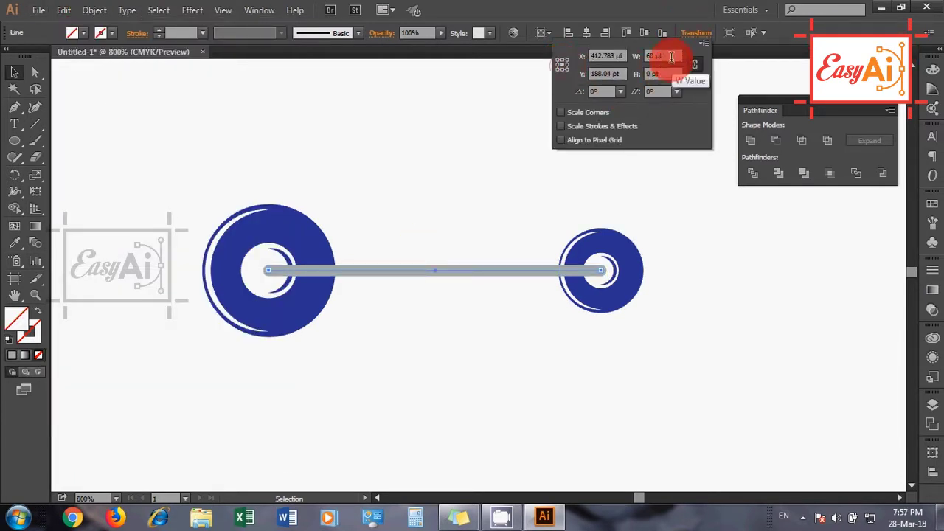
pyautogui.write('100')
pyautogui.press('Return')
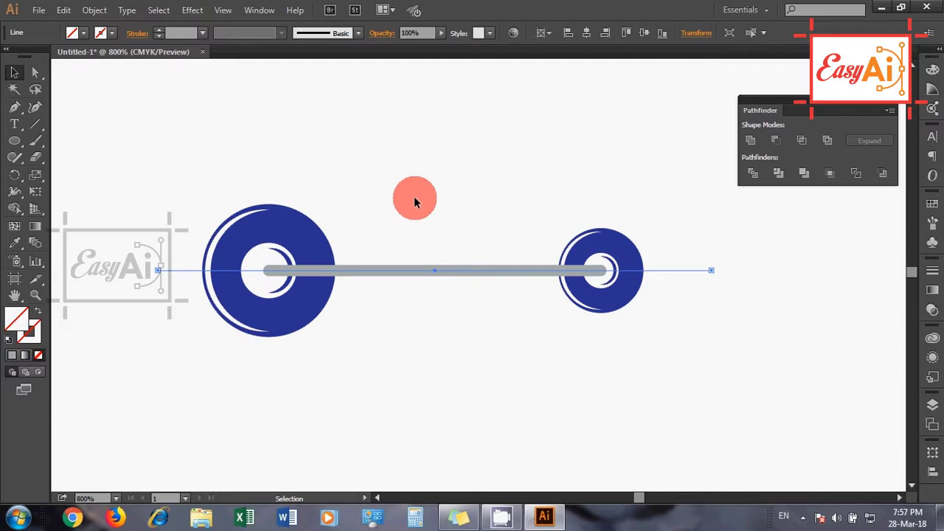
pyautogui.moveTo(414, 197); pyautogui.dragTo(502, 356)
pyautogui.click(753, 174)
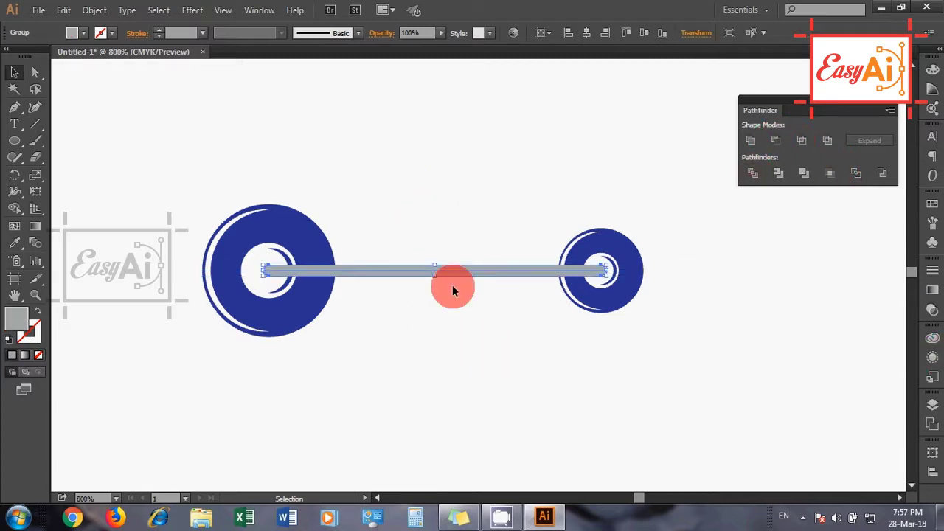
# Ungroup the divided bar pieces and make the lower half white.
pyautogui.rightClick(461, 279)
pyautogui.click(496, 352)
pyautogui.click(453, 313)
pyautogui.click(453, 272)
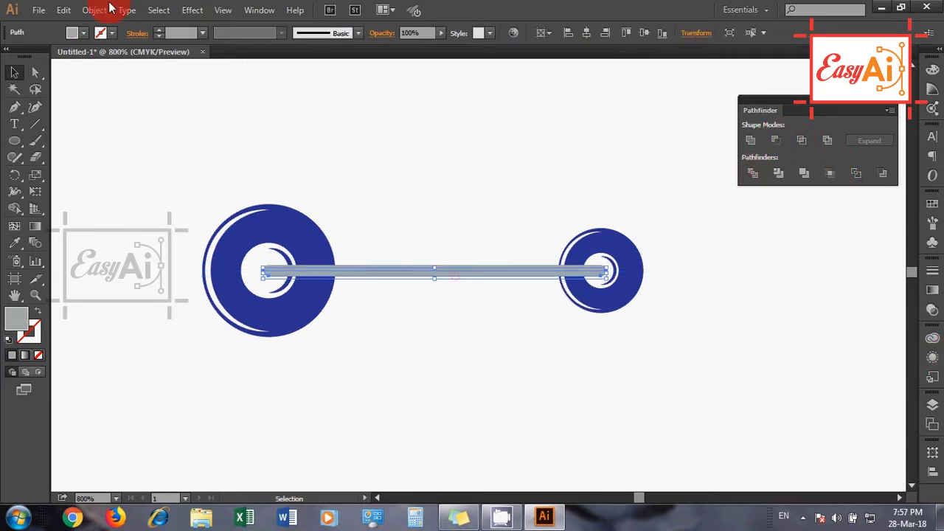
pyautogui.click(14, 243)
pyautogui.click(473, 186)
pyautogui.click(14, 72)
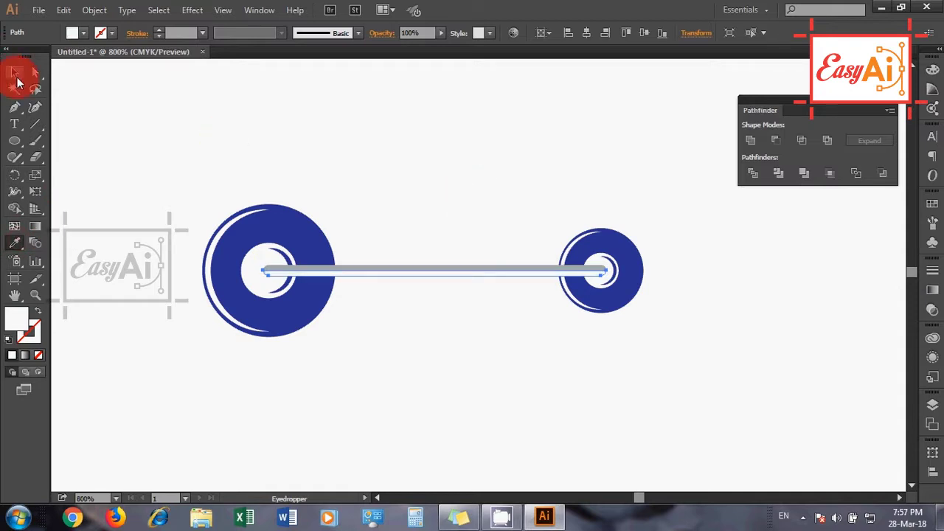
pyautogui.click(625, 246)
# Bring the small donut in front of the bar and group both rings with the rod.
pyautogui.press('Right')
pyautogui.press('Right')
pyautogui.press('Right')
pyautogui.press('Right')
pyautogui.press('Right')
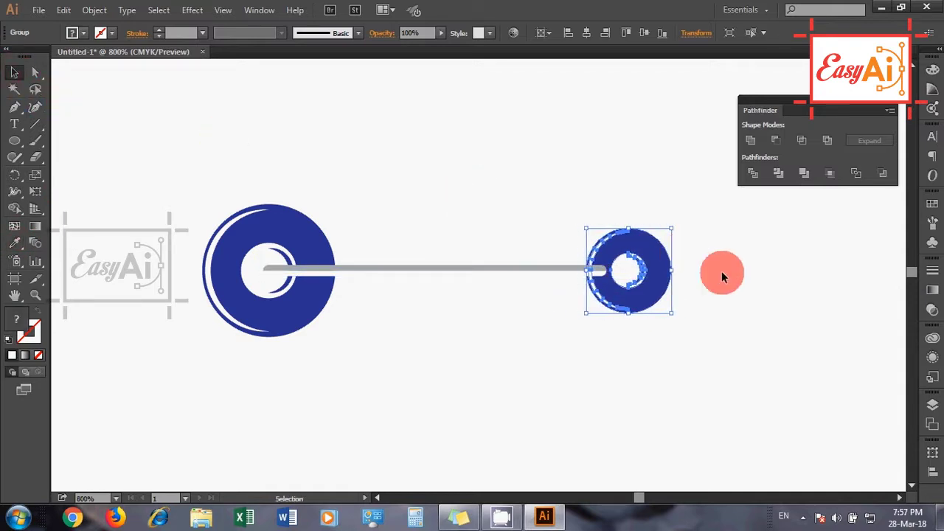
pyautogui.rightClick(624, 252)
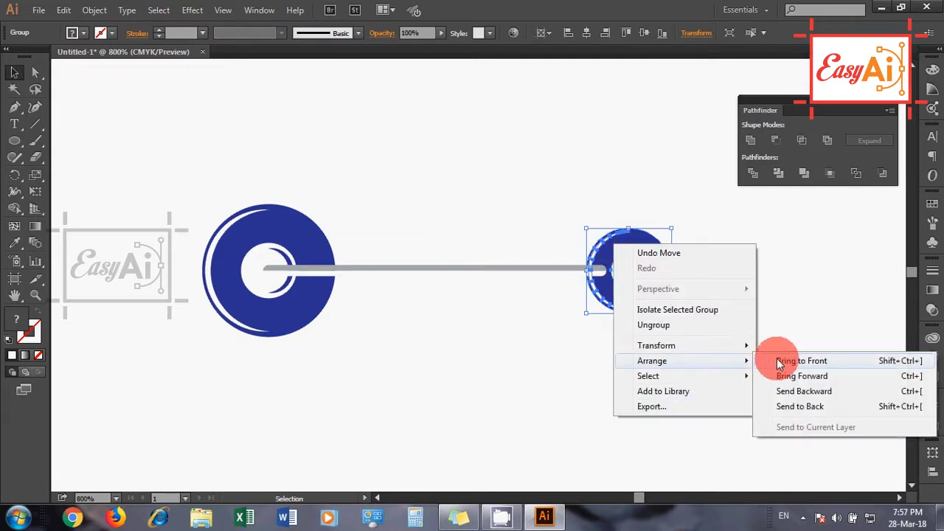
pyautogui.moveTo(652, 361)
pyautogui.click(765, 357)
pyautogui.moveTo(712, 357); pyautogui.dragTo(235, 185)
pyautogui.rightClick(279, 228)
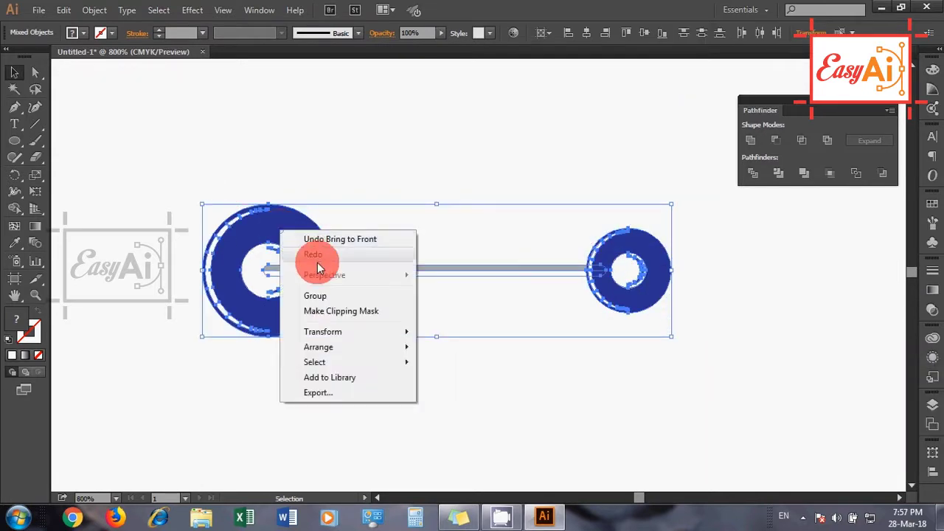
pyautogui.click(314, 295)
# Rotate the grouped ring-and-rod piece to a 135° diagonal.
pyautogui.moveTo(678, 205); pyautogui.dragTo(349, 120)
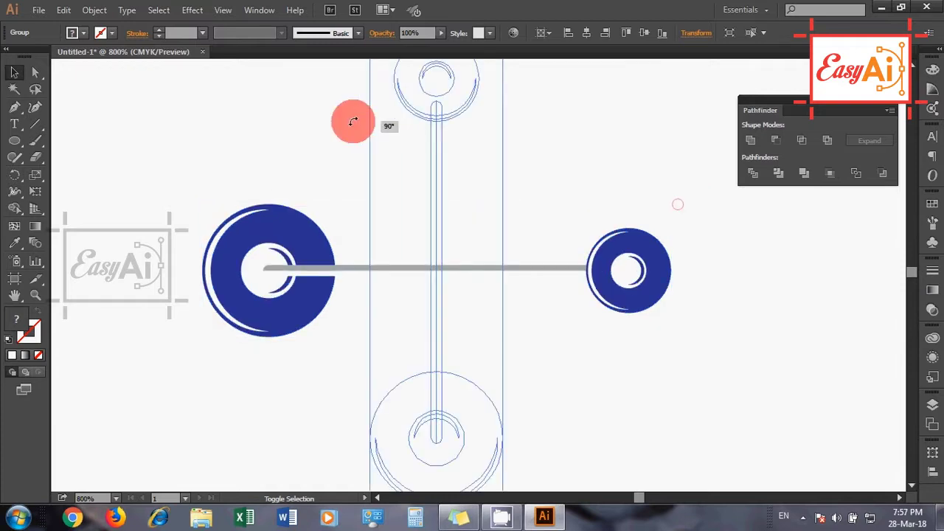
pyautogui.hotkey('ctrl', '-')
pyautogui.hotkey('ctrl', '-')
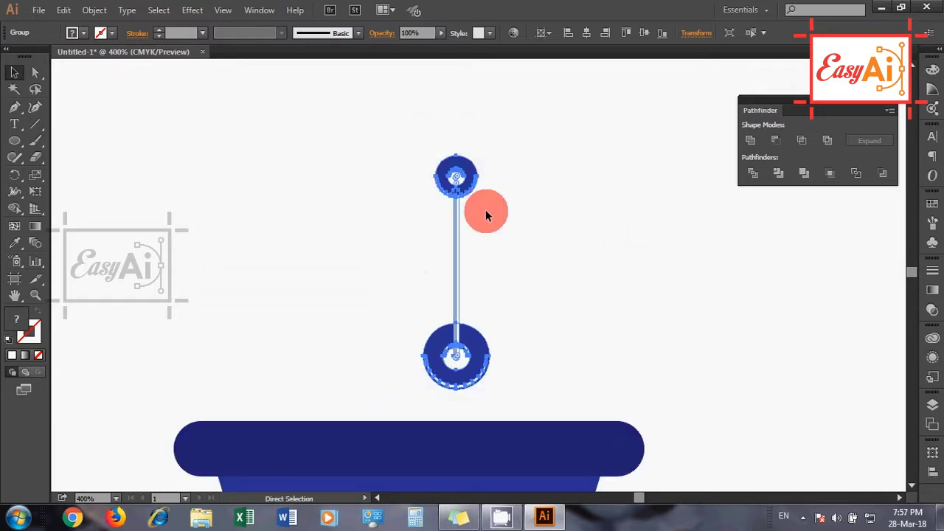
pyautogui.press('v')
pyautogui.moveTo(491, 149); pyautogui.dragTo(432, 148)
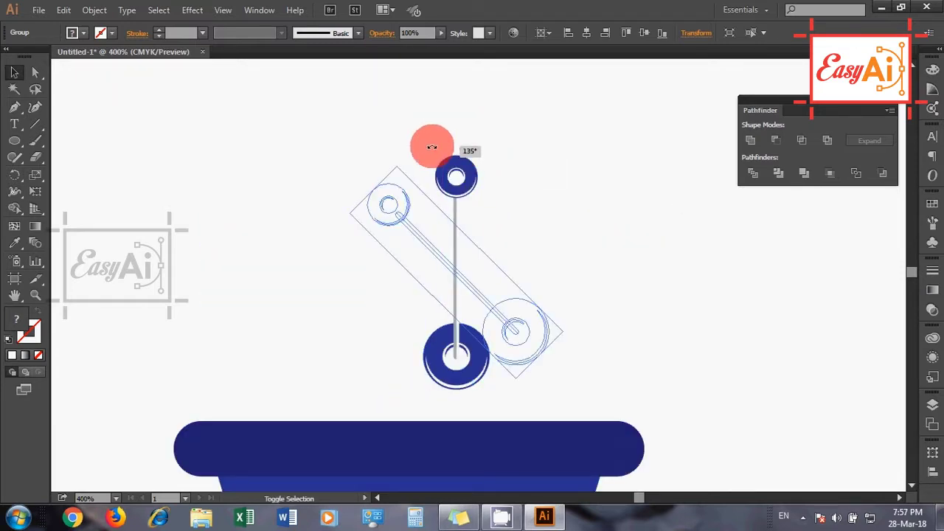
# Make a vertically reflected copy and nudge it so the rings meet.
pyautogui.rightClick(425, 236)
pyautogui.moveTo(467, 338)
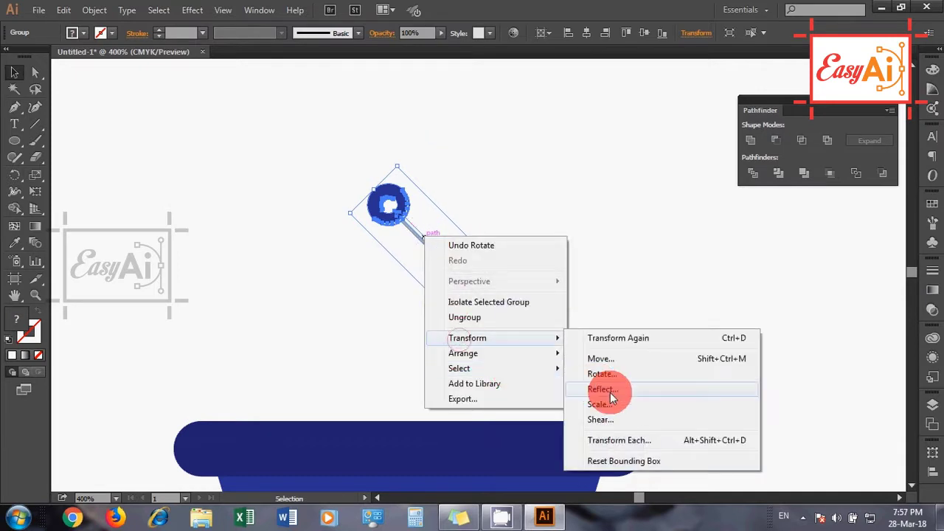
pyautogui.click(605, 389)
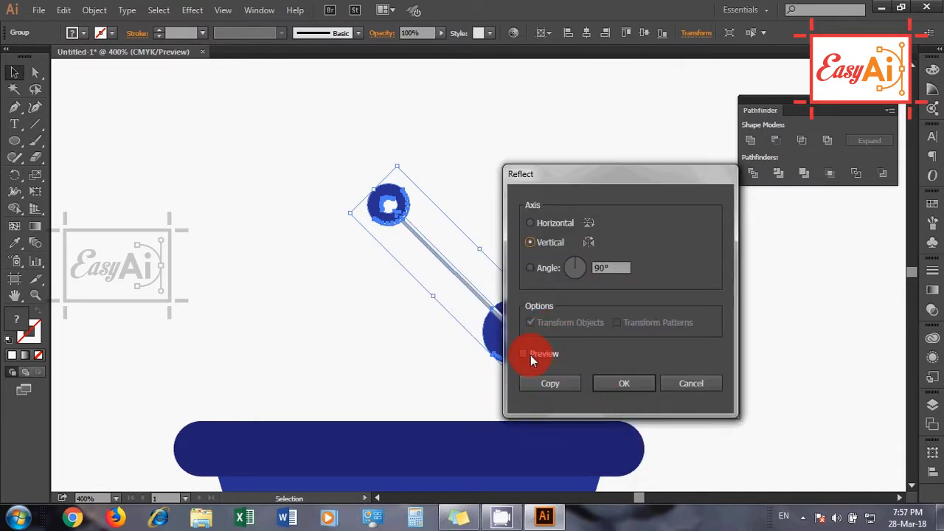
pyautogui.click(531, 355)
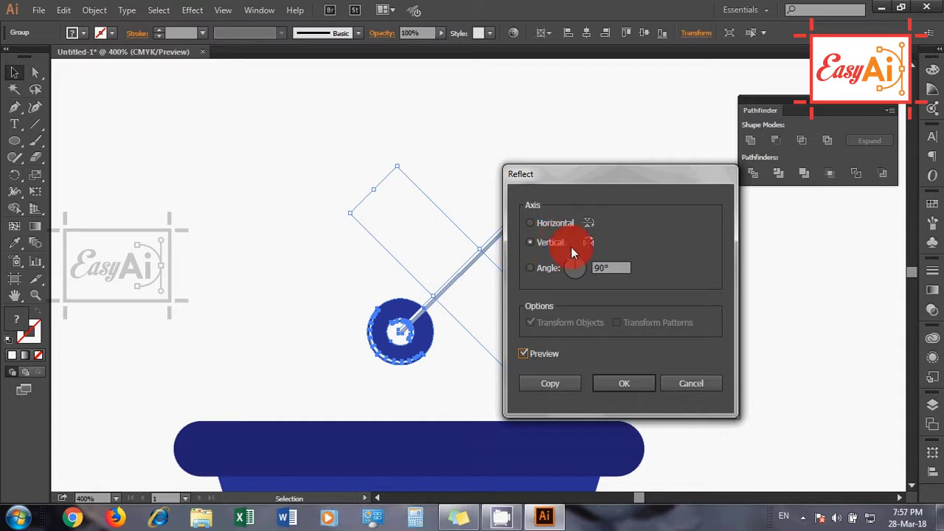
pyautogui.click(553, 382)
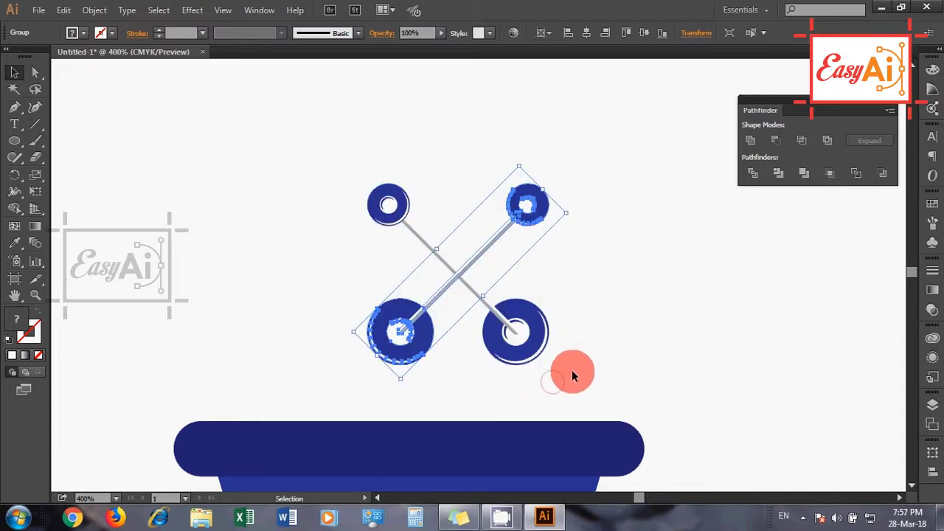
pyautogui.hotkey('shift', 'Left')
pyautogui.hotkey('shift', 'Left')
pyautogui.hotkey('shift', 'Left')
pyautogui.hotkey('shift', 'Left')
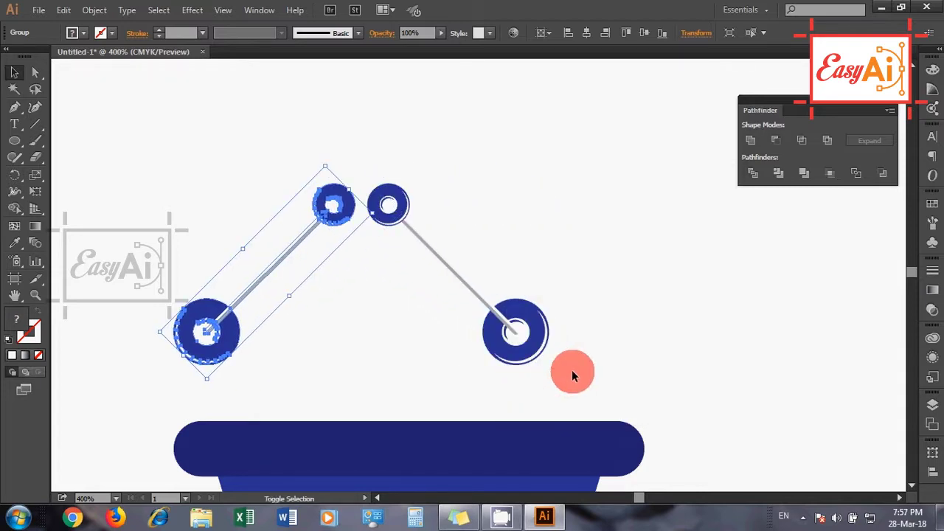
pyautogui.press('Right')
pyautogui.press('Right')
pyautogui.press('Right')
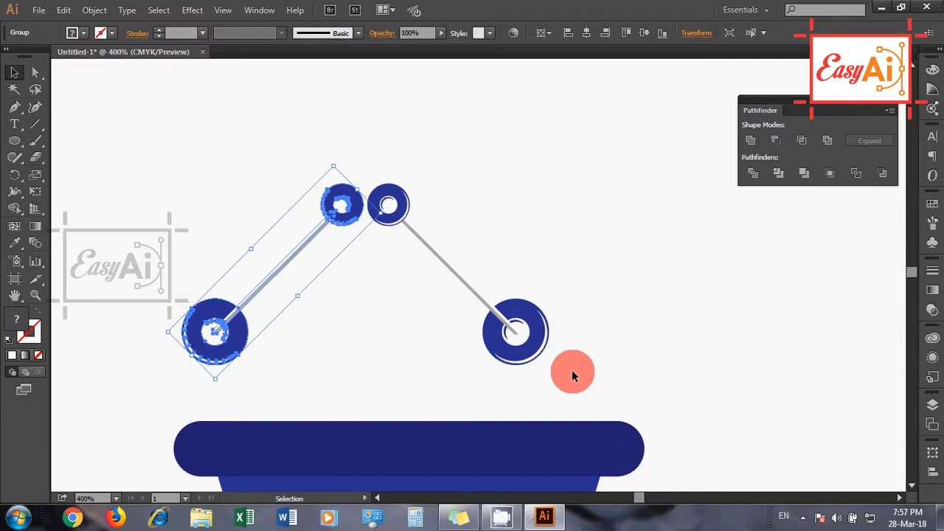
# Group the two handle halves, and separately group the basket body parts.
pyautogui.moveTo(414, 212); pyautogui.dragTo(403, 204)
pyautogui.rightClick(403, 203)
pyautogui.click(414, 253)
pyautogui.click(552, 350)
pyautogui.hotkey('ctrl', '-')
pyautogui.moveTo(647, 402); pyautogui.dragTo(215, 266)
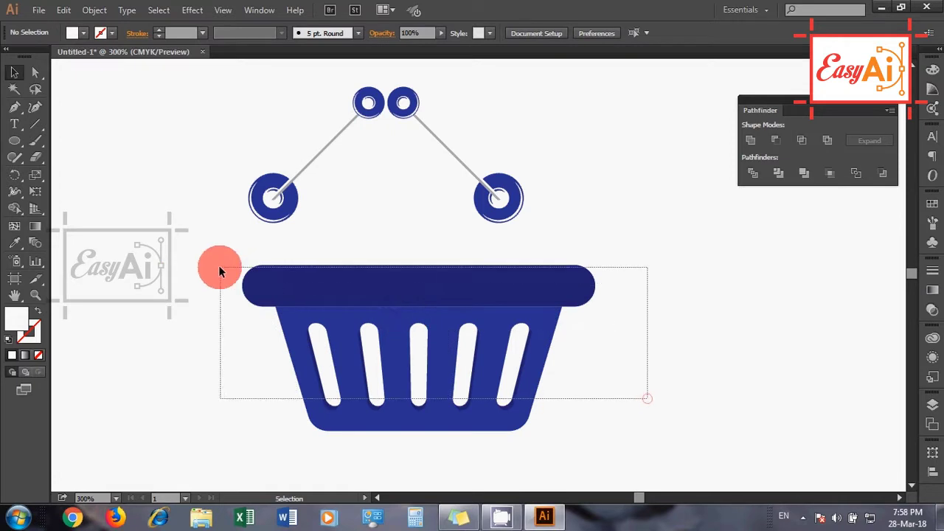
pyautogui.rightClick(364, 281)
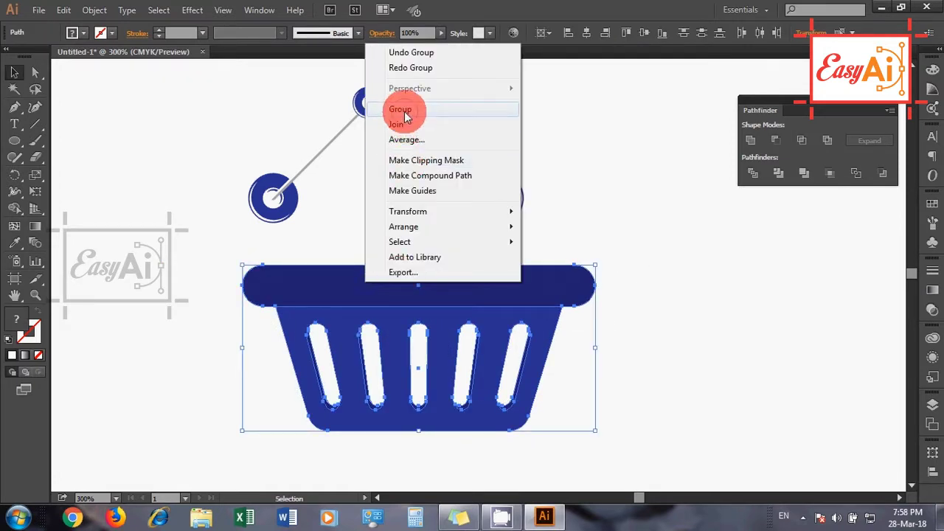
pyautogui.click(401, 109)
# Centre the handle horizontally over the basket and lower it onto the rim.
pyautogui.moveTo(634, 324); pyautogui.dragTo(248, 148)
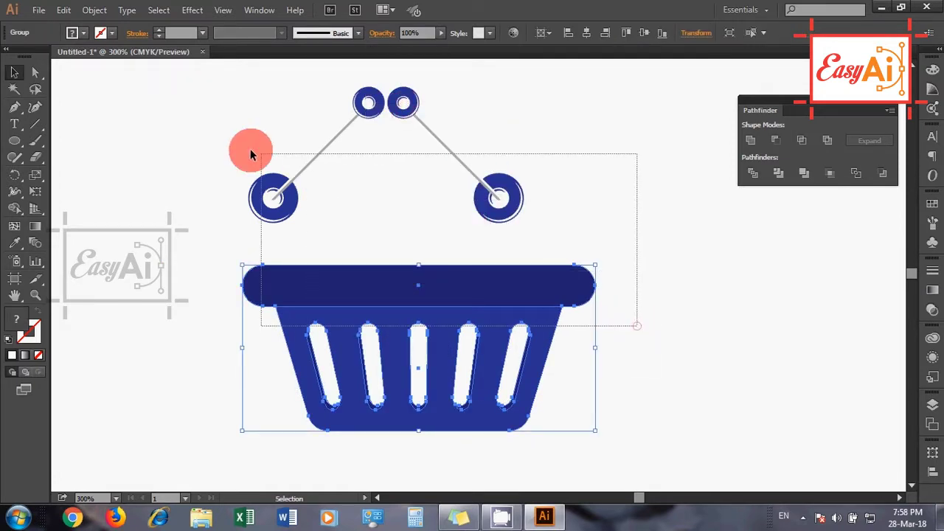
pyautogui.click(586, 32)
pyautogui.click(660, 273)
pyautogui.click(548, 194)
pyautogui.hotkey('shift', 'Down')
pyautogui.hotkey('shift', 'Down')
pyautogui.hotkey('shift', 'Down')
pyautogui.hotkey('shift', 'Down')
pyautogui.click(674, 359)
# Group handle and basket into one icon and centre it on the artboard.
pyautogui.moveTo(670, 369); pyautogui.dragTo(235, 165)
pyautogui.rightClick(364, 270)
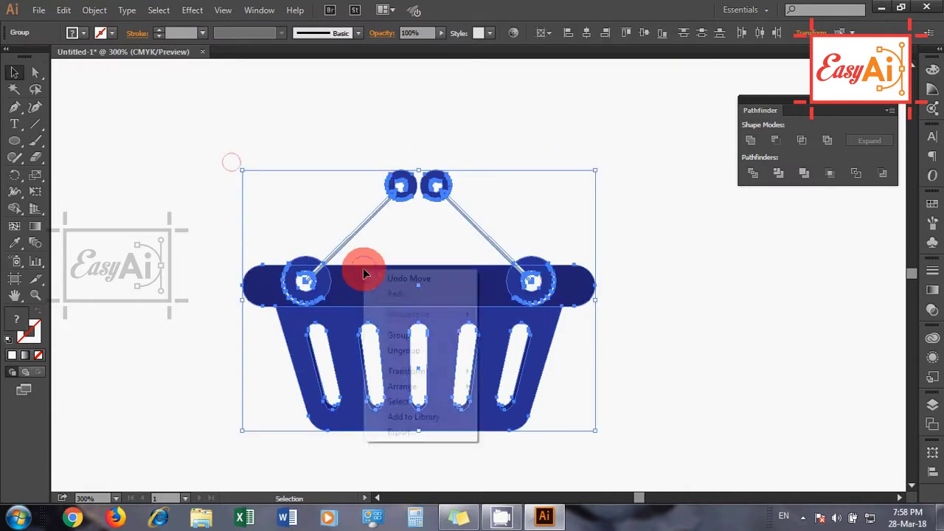
pyautogui.click(413, 333)
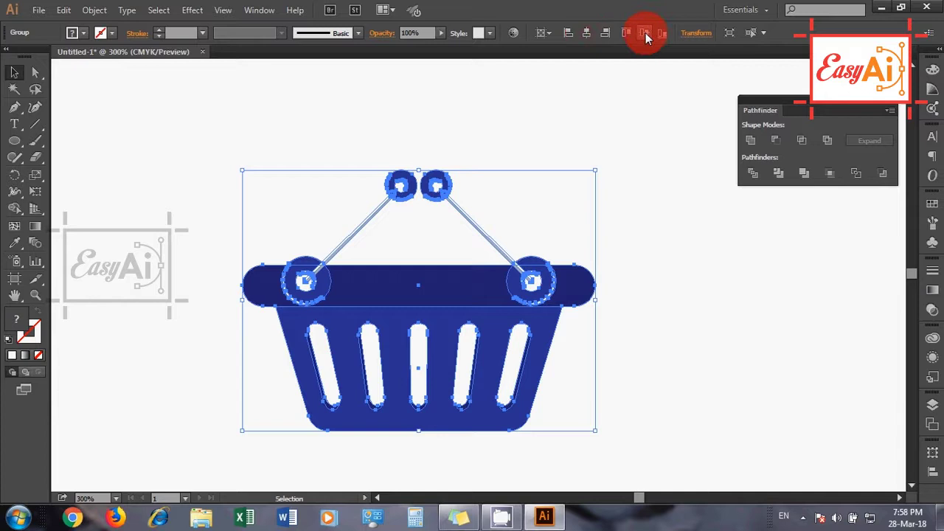
pyautogui.click(646, 32)
pyautogui.hotkey('ctrl', '1')
pyautogui.hotkey('ctrl', '+')
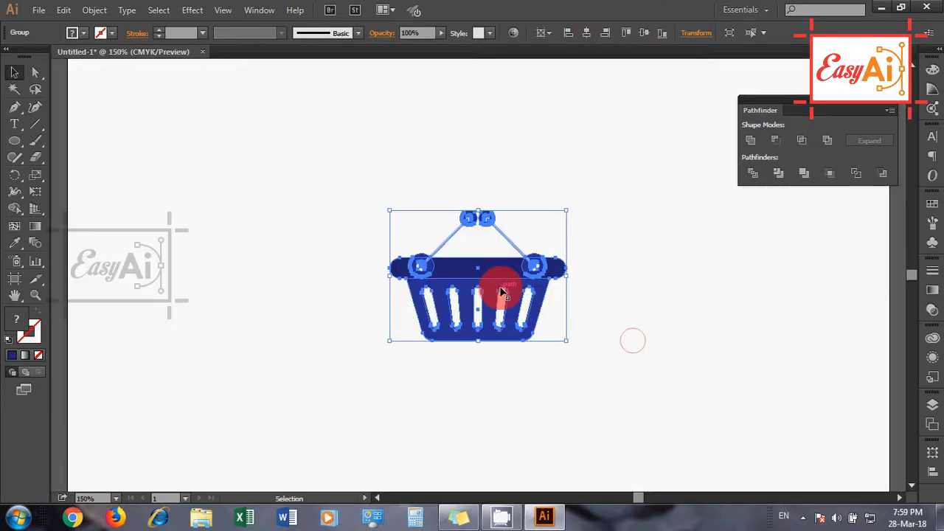
pyautogui.hotkey('ctrl', '-')
# Enlarge the basket icon and draw a rectangle covering the whole artboard.
pyautogui.moveTo(540, 233); pyautogui.dragTo(649, 143)
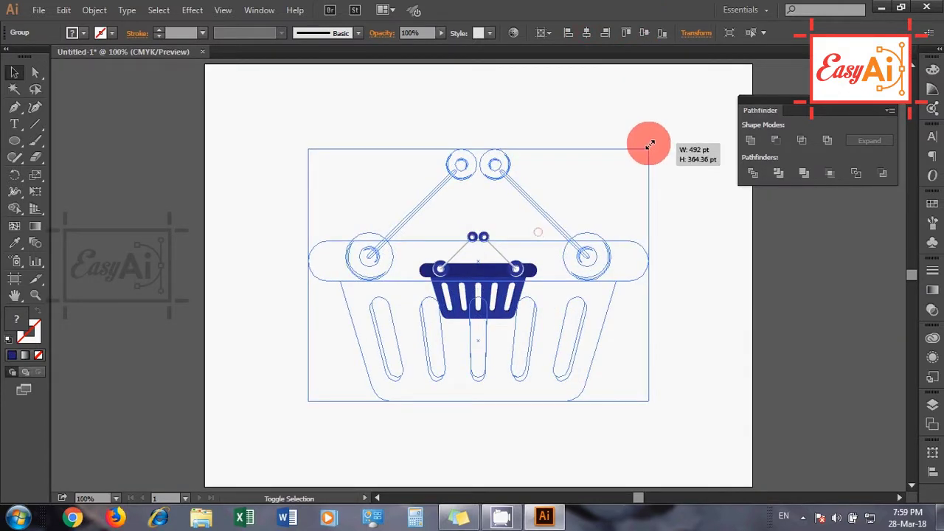
pyautogui.click(686, 230)
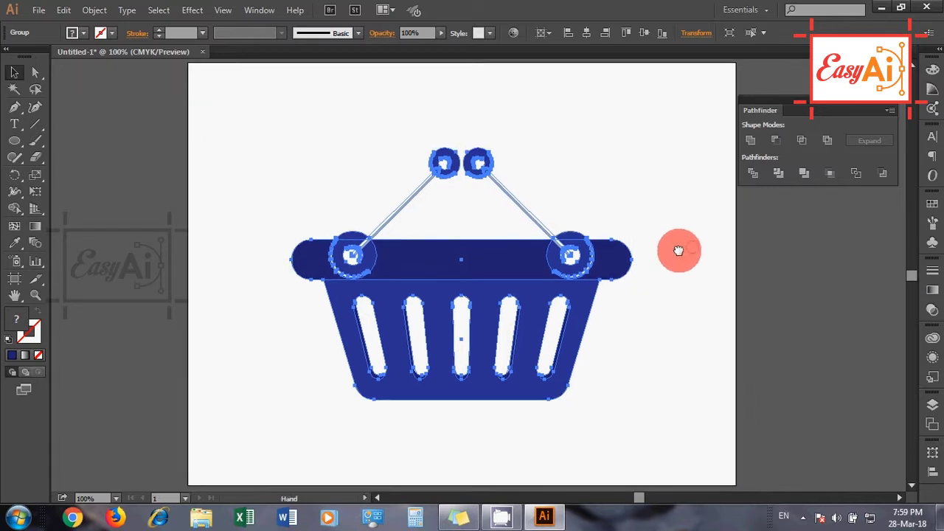
pyautogui.moveTo(16, 143); pyautogui.dragTo(45, 137)
pyautogui.moveTo(188, 71); pyautogui.dragTo(735, 489)
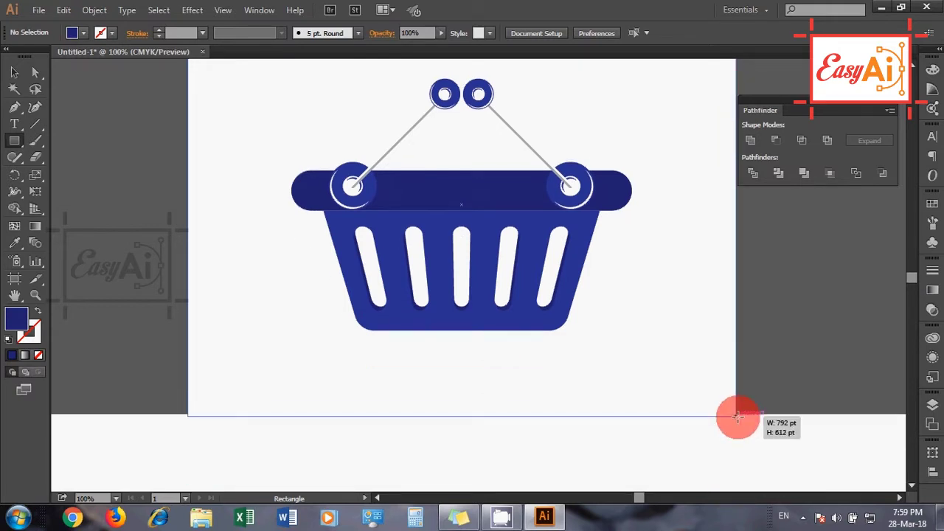
# Finish the artboard-sized background rectangle and fill it light grey from the swatches.
pyautogui.moveTo(736, 490); pyautogui.dragTo(736, 416)
pyautogui.click(17, 68)
pyautogui.click(72, 33)
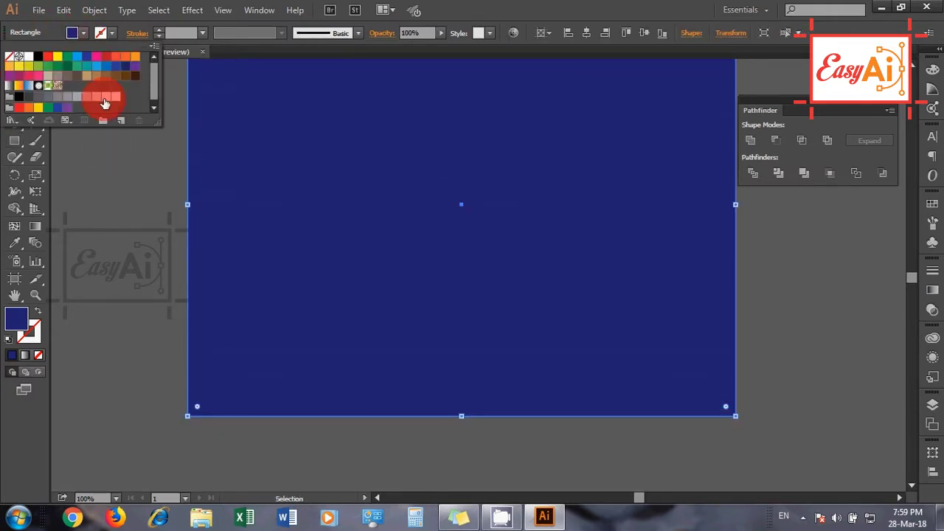
pyautogui.click(96, 97)
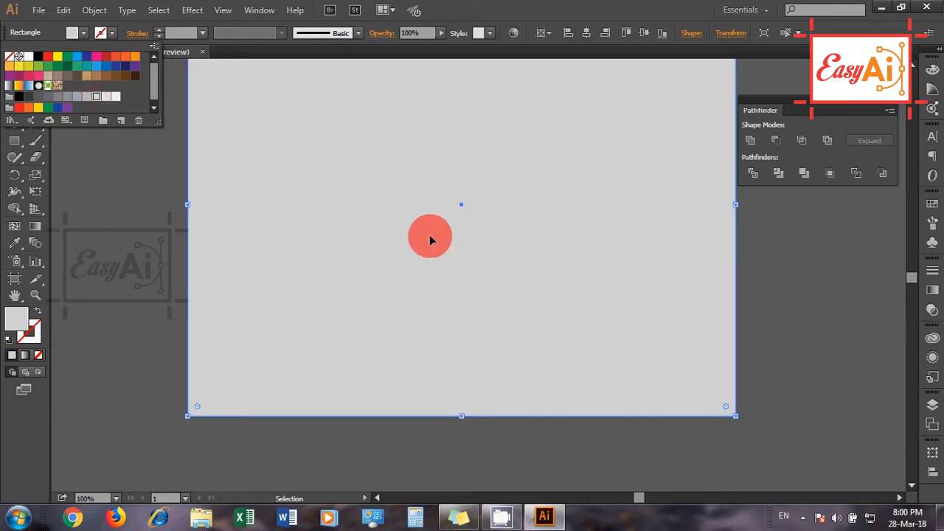
pyautogui.click(72, 33)
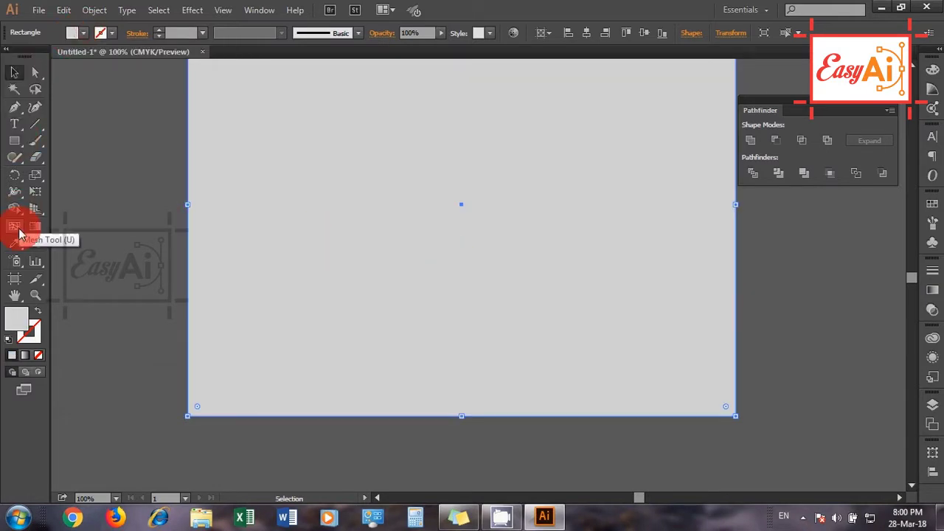
# Add a mesh point at the rectangle's centre and colour it pure white.
pyautogui.scroll(2, 431, 288)
pyautogui.click(14, 226)
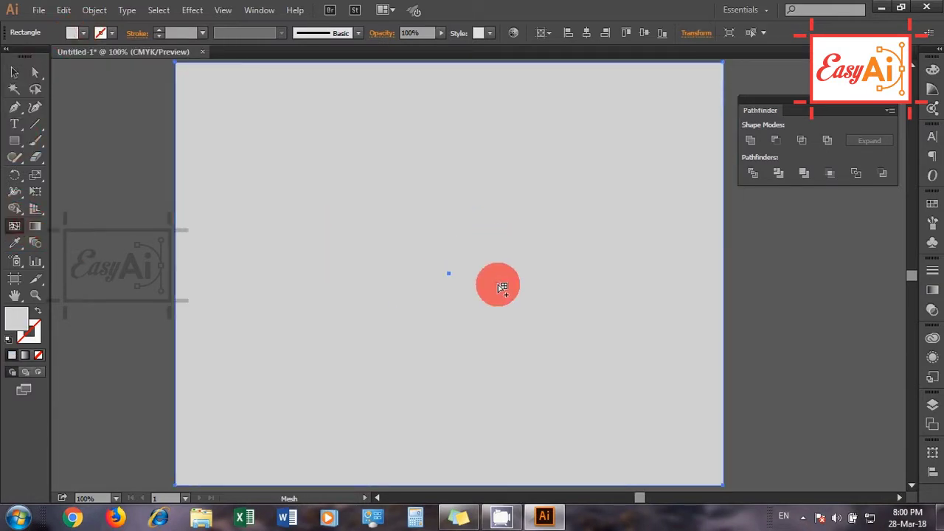
pyautogui.click(450, 274)
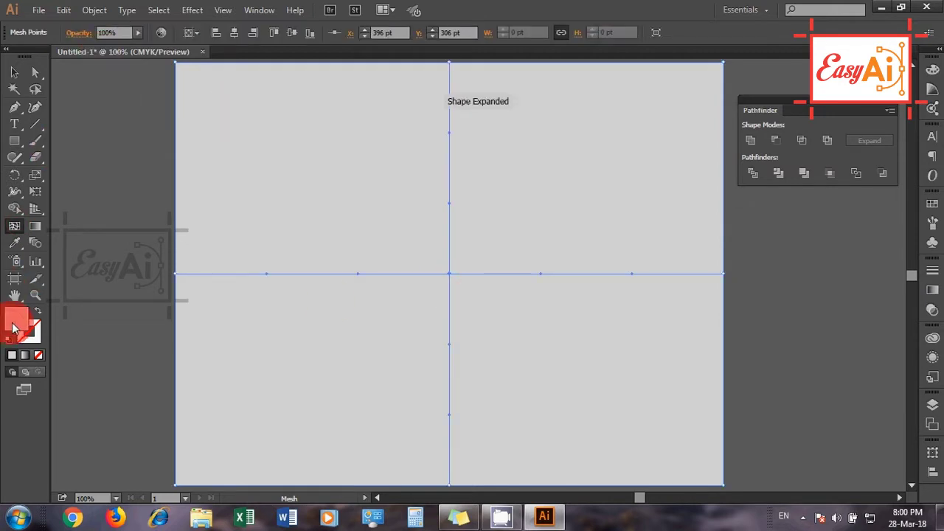
pyautogui.click(117, 256)
pyautogui.doubleClick(19, 323)
pyautogui.click(582, 167)
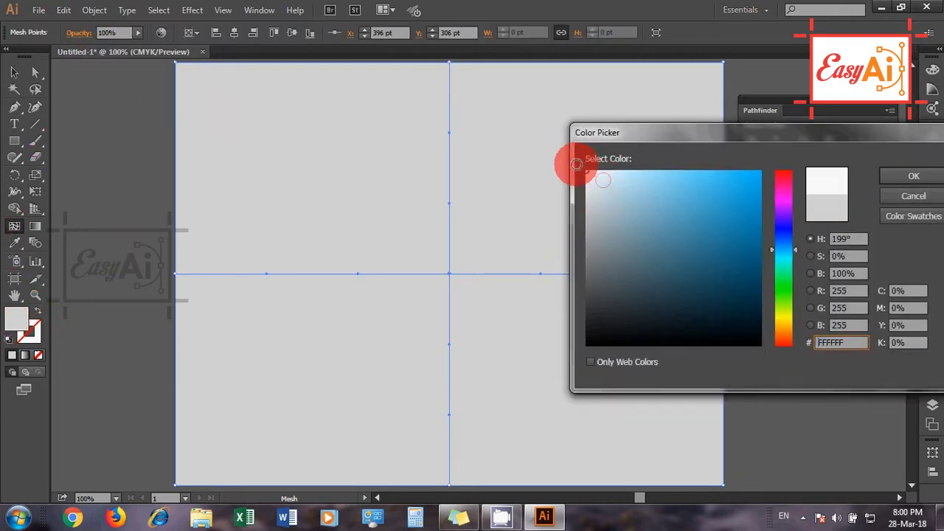
pyautogui.click(906, 176)
pyautogui.click(13, 72)
# Send the mesh background to the back and centre the basket on the artboard.
pyautogui.rightClick(286, 145)
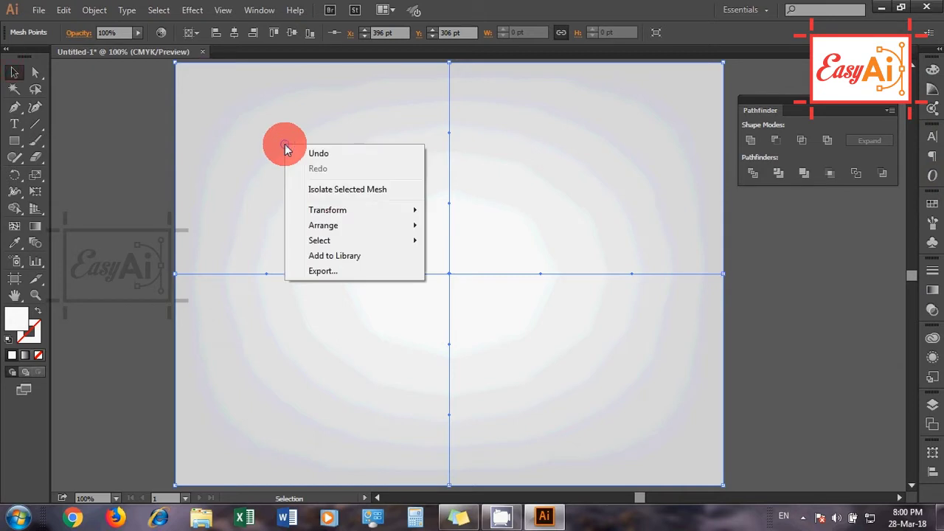
pyautogui.click(507, 271)
pyautogui.click(458, 258)
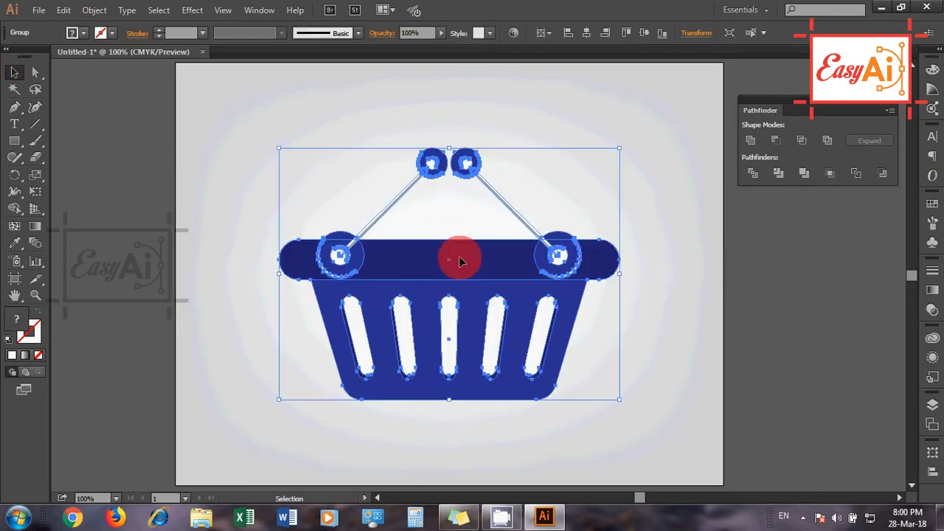
pyautogui.click(542, 33)
pyautogui.click(563, 79)
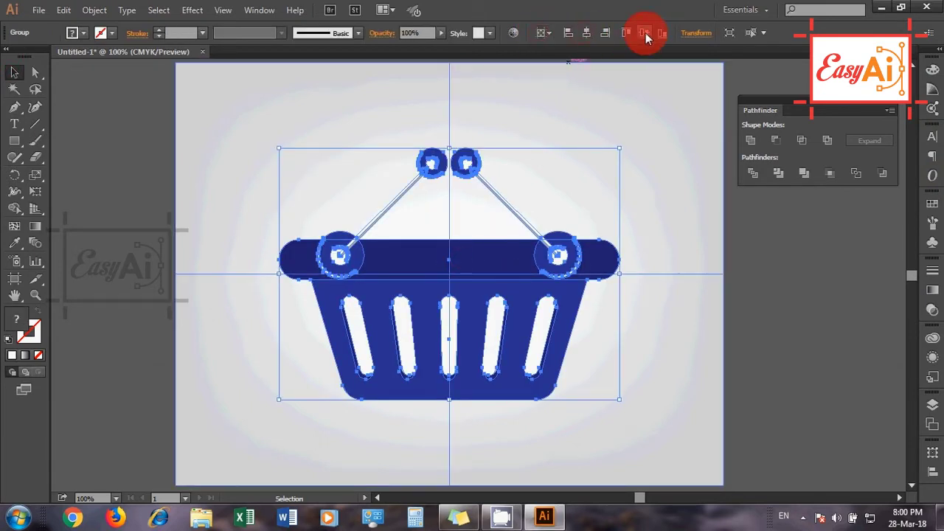
pyautogui.click(771, 284)
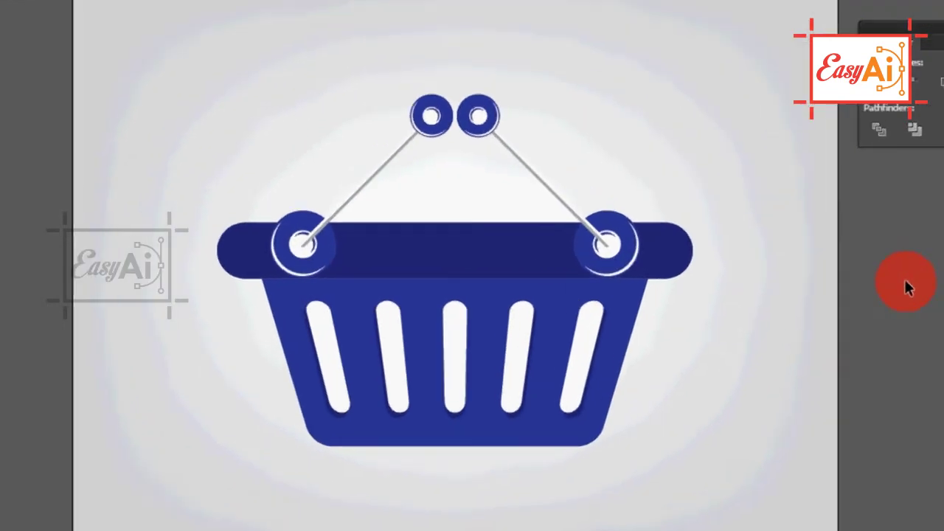